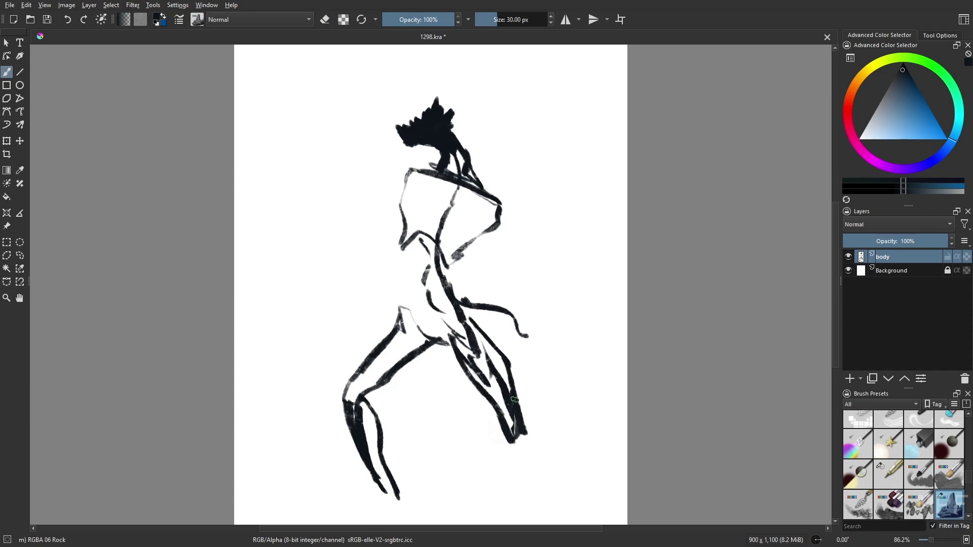
# - Draw the trailing leg's lower outline and move the whole figure toward the canvas's upper-left area
pyautogui.moveTo(524, 428); pyautogui.dragTo(553, 512)
pyautogui.hotkey('ctrl', 't')
pyautogui.moveTo(455, 304)
pyautogui.mouseDown()
pyautogui.moveTo(393, 280)
pyautogui.moveTo(419, 285)
pyautogui.mouseUp()
pyautogui.press('b')
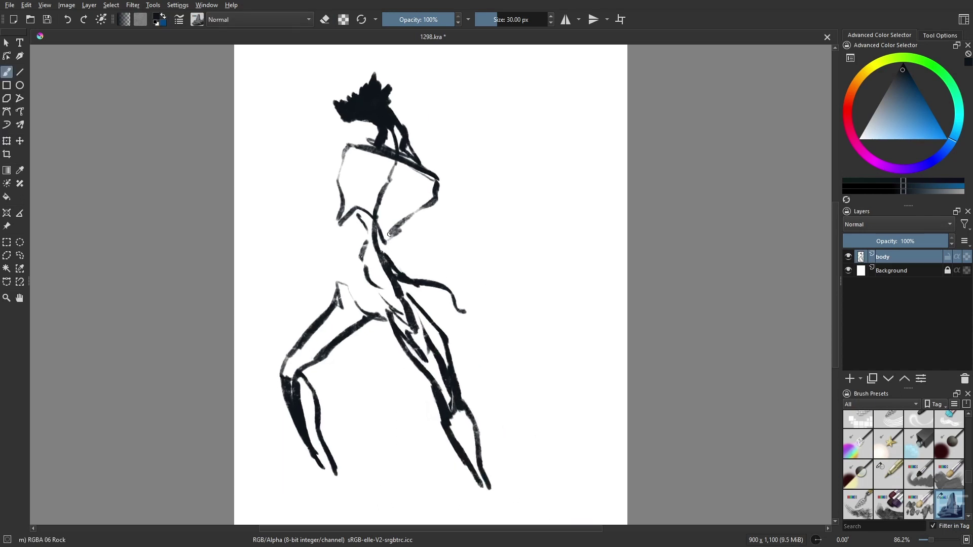
# - Thicken the rear hip and tail-like limb lines, outline the belly, and start the front foot
pyautogui.moveTo(390, 235); pyautogui.dragTo(434, 277)
pyautogui.moveTo(432, 279); pyautogui.dragTo(493, 309)
pyautogui.moveTo(398, 260); pyautogui.dragTo(440, 284)
pyautogui.moveTo(316, 456); pyautogui.dragTo(330, 498)
pyautogui.moveTo(331, 303); pyautogui.dragTo(344, 231)
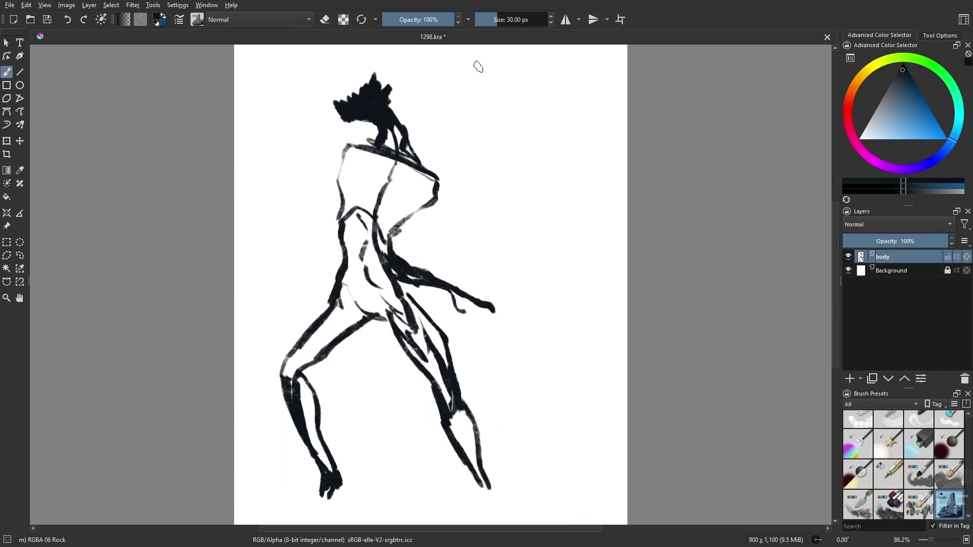
# - Draw a long curled horn sweeping back from the head, reducing the brush size to 18 px
pyautogui.moveTo(378, 81)
pyautogui.mouseDown()
pyautogui.moveTo(479, 59)
pyautogui.moveTo(498, 108)
pyautogui.mouseUp()
pyautogui.press('[')
pyautogui.press('[')
pyautogui.press('[')
pyautogui.moveTo(359, 97)
pyautogui.mouseDown()
pyautogui.moveTo(345, 84)
pyautogui.moveTo(377, 62)
pyautogui.moveTo(488, 66)
pyautogui.mouseUp()
# - Add a toe to the front foot and scale the whole figure down slightly with the Transform tool
pyautogui.moveTo(321, 490); pyautogui.dragTo(298, 514)
pyautogui.hotkey('ctrl', 't')
pyautogui.moveTo(532, 513); pyautogui.dragTo(507, 467)
pyautogui.moveTo(405, 264); pyautogui.dragTo(404, 289)
# - Draw splayed clawed toes on the front and middle feet
pyautogui.press('b')
pyautogui.moveTo(326, 465); pyautogui.dragTo(309, 499)
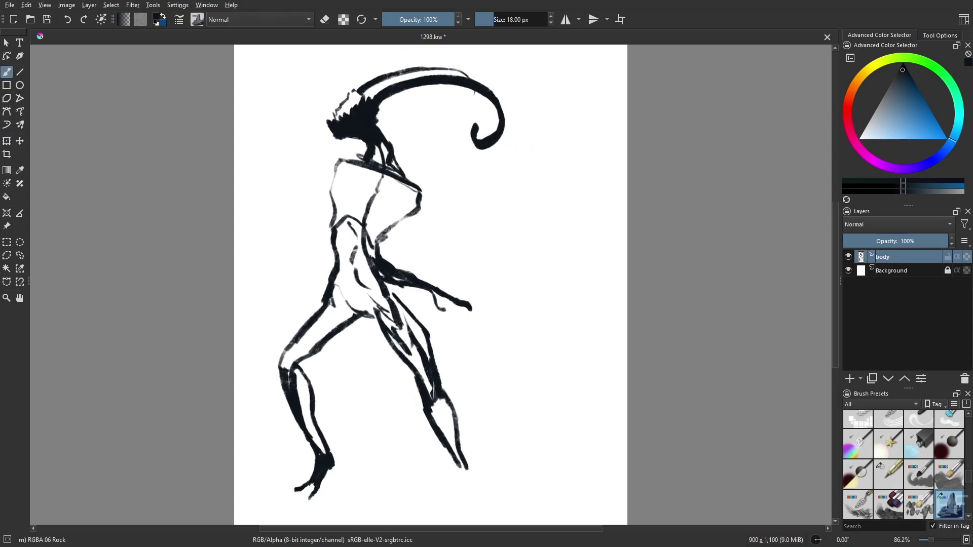
pyautogui.moveTo(471, 443)
pyautogui.mouseDown()
pyautogui.moveTo(476, 469)
pyautogui.moveTo(465, 487)
pyautogui.mouseUp()
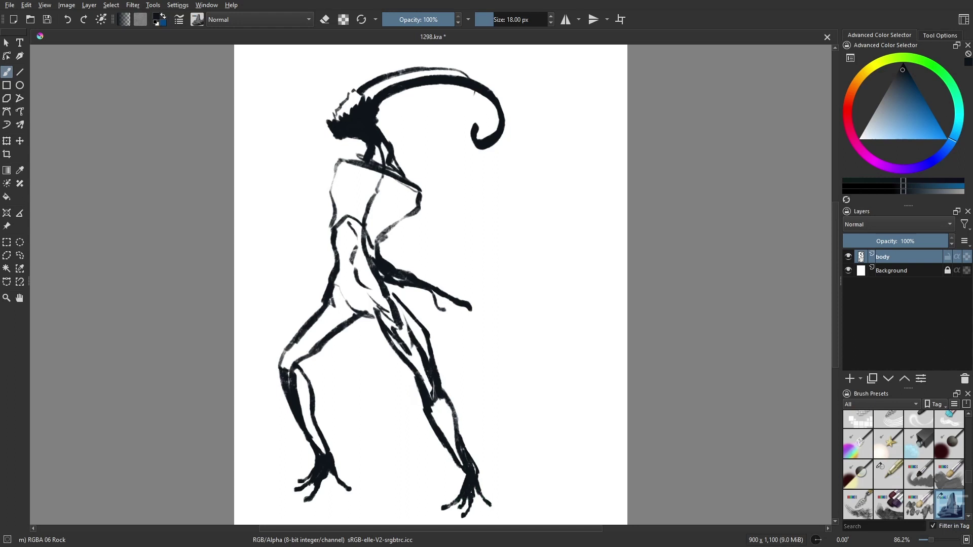
# - Thicken the middle leg and outline a hind leg stretching backward with a heavy thigh and thin lower leg
pyautogui.moveTo(463, 475)
pyautogui.mouseDown()
pyautogui.moveTo(468, 305)
pyautogui.moveTo(451, 341)
pyautogui.mouseUp()
pyautogui.moveTo(471, 310)
pyautogui.mouseDown()
pyautogui.moveTo(450, 341)
pyautogui.moveTo(464, 328)
pyautogui.moveTo(523, 376)
pyautogui.mouseUp()
pyautogui.moveTo(523, 376)
pyautogui.mouseDown()
pyautogui.moveTo(453, 329)
pyautogui.moveTo(512, 379)
pyautogui.mouseUp()
pyautogui.moveTo(513, 376)
pyautogui.mouseDown()
pyautogui.moveTo(501, 346)
pyautogui.moveTo(572, 448)
pyautogui.mouseUp()
pyautogui.moveTo(533, 365); pyautogui.dragTo(573, 468)
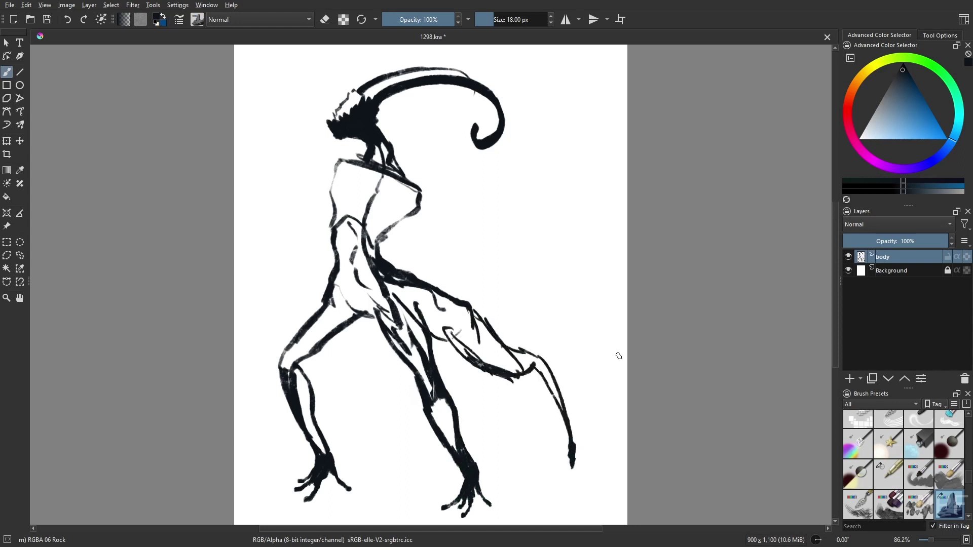
# - Mirror the view and fill the neck and back of the chest with the Basic-5 Size brush
pyautogui.press('m')
pyautogui.moveTo(488, 320); pyautogui.dragTo(552, 357)
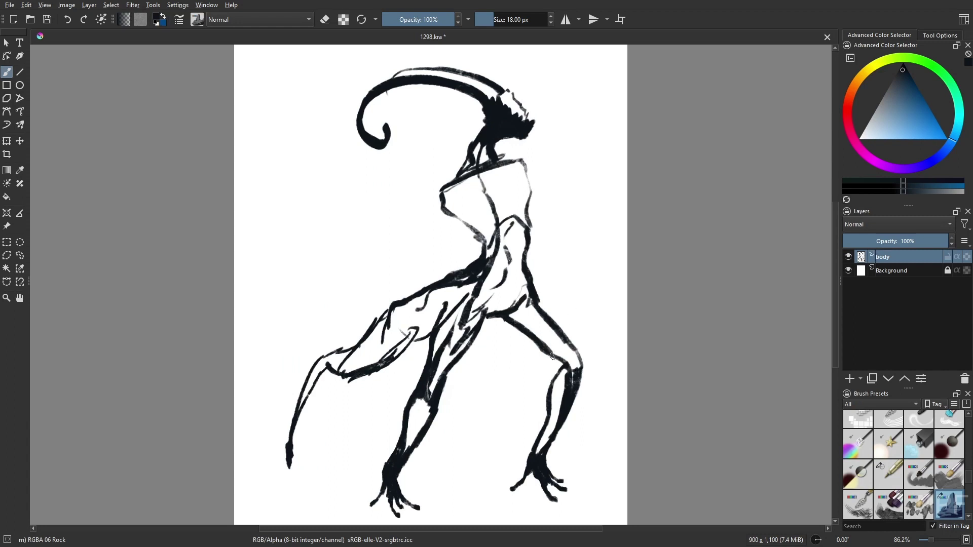
pyautogui.rightClick(543, 235)
pyautogui.click(484, 191)
pyautogui.moveTo(479, 148)
pyautogui.mouseDown()
pyautogui.moveTo(446, 191)
pyautogui.moveTo(487, 243)
pyautogui.mouseUp()
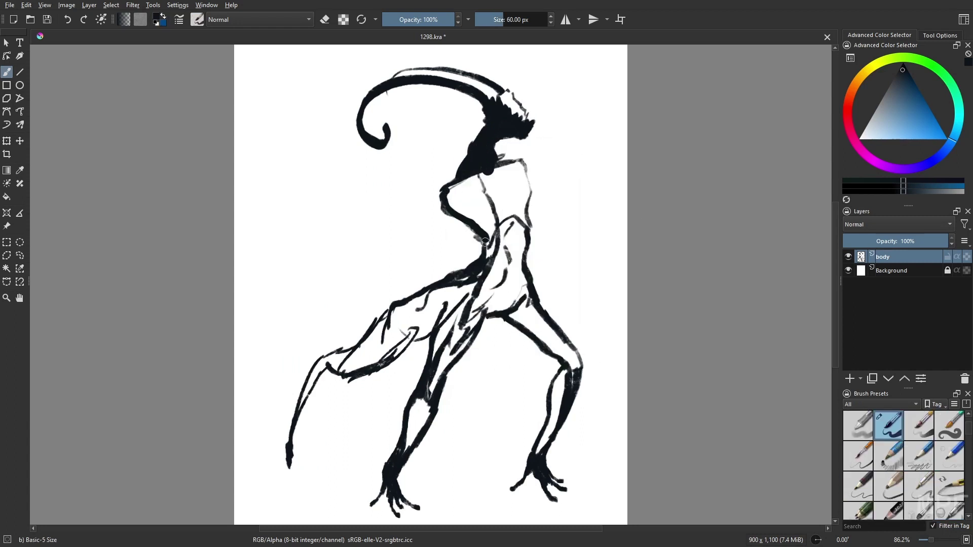
pyautogui.moveTo(492, 209); pyautogui.dragTo(487, 259)
pyautogui.moveTo(481, 228)
pyautogui.mouseDown()
pyautogui.moveTo(468, 178)
pyautogui.moveTo(467, 203)
pyautogui.moveTo(516, 212)
pyautogui.moveTo(524, 191)
pyautogui.moveTo(520, 165)
pyautogui.moveTo(462, 208)
pyautogui.moveTo(514, 175)
pyautogui.moveTo(502, 156)
pyautogui.mouseUp()
# - Fill the torso, waist and middle leg with solid near-black, changing brush presets as needed
pyautogui.rightClick(497, 176)
pyautogui.click(477, 107)
pyautogui.rightClick(577, 150)
pyautogui.click(519, 105)
pyautogui.moveTo(513, 228); pyautogui.dragTo(516, 259)
pyautogui.moveTo(462, 306); pyautogui.dragTo(425, 398)
pyautogui.moveTo(469, 308); pyautogui.dragTo(460, 342)
pyautogui.moveTo(415, 408); pyautogui.dragTo(409, 446)
pyautogui.moveTo(408, 446); pyautogui.dragTo(427, 412)
pyautogui.moveTo(475, 315); pyautogui.dragTo(494, 273)
# - Trim the middle leg's thigh edge using the RGBA 06 Rock brush as an eraser, undoing the last pass
pyautogui.rightClick(506, 331)
pyautogui.click(486, 261)
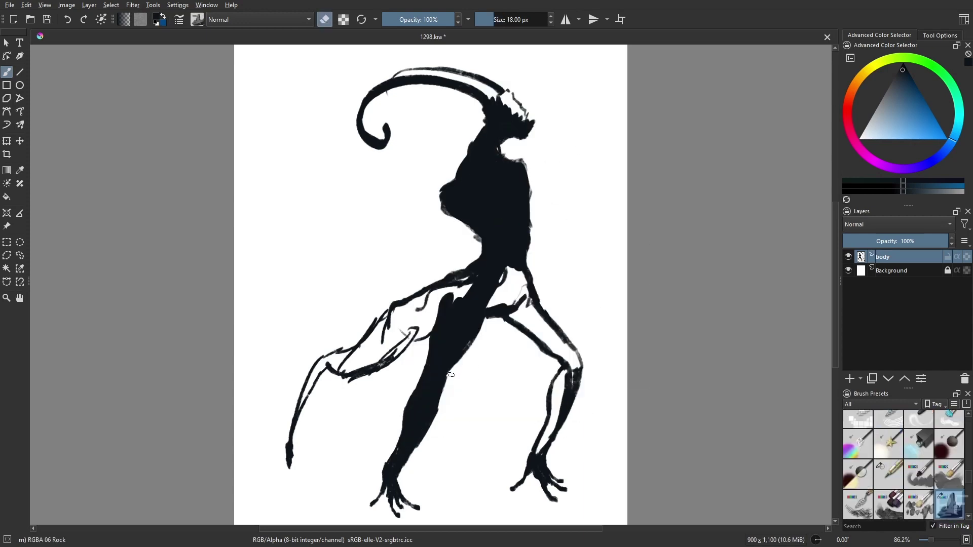
pyautogui.moveTo(483, 329); pyautogui.dragTo(450, 373)
pyautogui.moveTo(483, 324); pyautogui.dragTo(459, 361)
pyautogui.rightClick(563, 348)
pyautogui.click(504, 303)
pyautogui.press('[')
pyautogui.moveTo(486, 308); pyautogui.dragTo(459, 357)
pyautogui.click(68, 19)
# - Fill the front thigh and shin with solid near-black, mirroring the view to finish the knee
pyautogui.press('[')
pyautogui.moveTo(506, 281)
pyautogui.mouseDown()
pyautogui.moveTo(516, 301)
pyautogui.moveTo(507, 266)
pyautogui.moveTo(544, 342)
pyautogui.moveTo(573, 367)
pyautogui.mouseUp()
pyautogui.moveTo(540, 309); pyautogui.dragTo(578, 372)
pyautogui.press('m')
pyautogui.moveTo(329, 309)
pyautogui.mouseDown()
pyautogui.moveTo(291, 358)
pyautogui.moveTo(313, 427)
pyautogui.moveTo(294, 367)
pyautogui.mouseUp()
pyautogui.press('/')
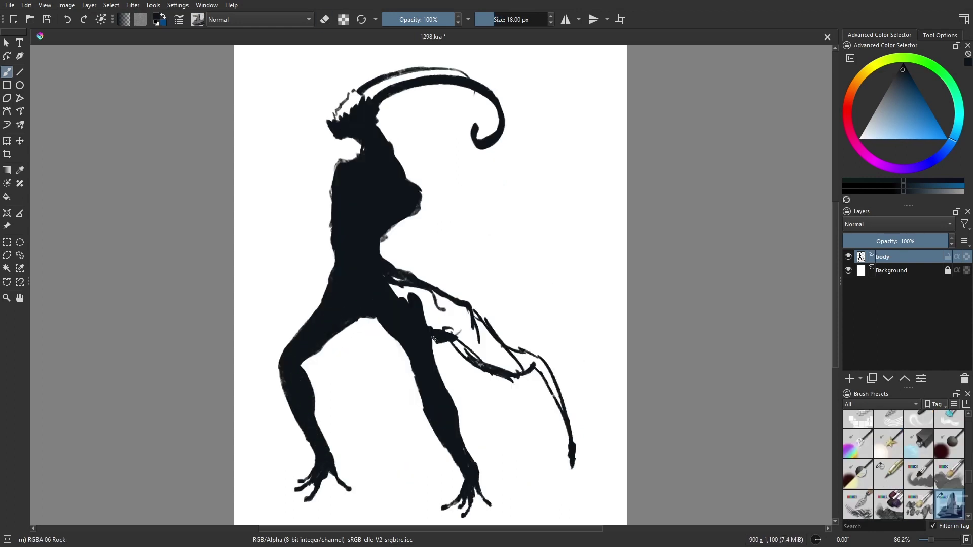
# - Clean up and round off the body contour between the legs
pyautogui.moveTo(435, 336); pyautogui.dragTo(454, 343)
pyautogui.press('e')
pyautogui.moveTo(444, 333)
pyautogui.mouseDown()
pyautogui.moveTo(458, 347)
pyautogui.moveTo(448, 333)
pyautogui.mouseUp()
pyautogui.press('/')
pyautogui.rightClick(391, 345)
pyautogui.click(369, 275)
pyautogui.moveTo(387, 327); pyautogui.dragTo(358, 319)
# - Fill the outlined hind leg with solid near-black from the hip down the thigh
pyautogui.press('/')
pyautogui.moveTo(392, 279)
pyautogui.mouseDown()
pyautogui.moveTo(554, 389)
pyautogui.moveTo(453, 304)
pyautogui.moveTo(482, 349)
pyautogui.moveTo(459, 314)
pyautogui.mouseUp()
pyautogui.press('/')
pyautogui.moveTo(514, 385); pyautogui.dragTo(448, 337)
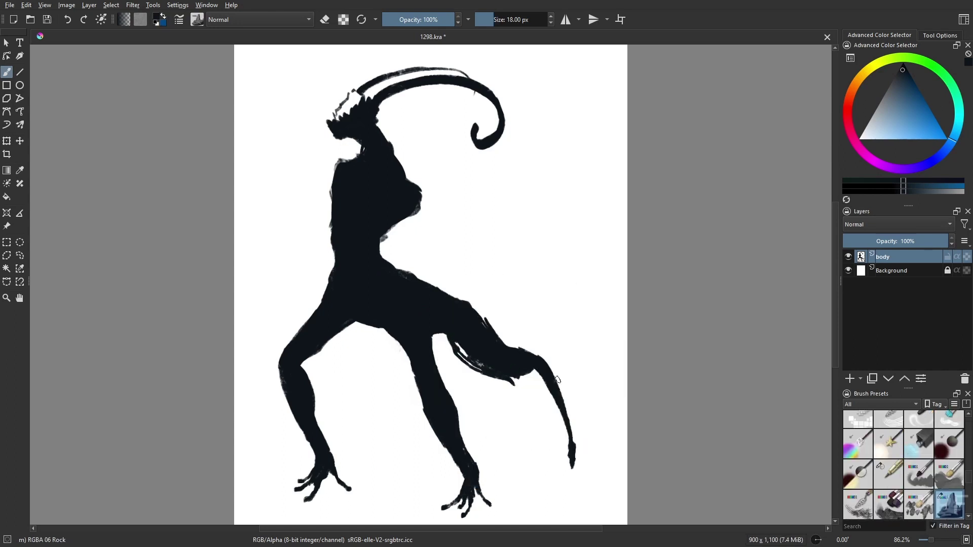
# - Mirror the view and add a new layer named "back limbs" directly above the Background layer
pyautogui.press('m')
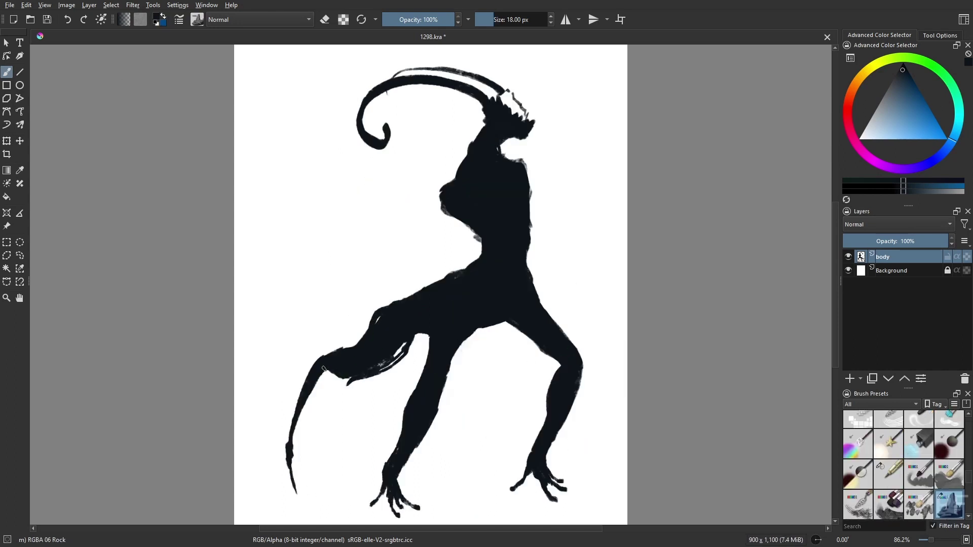
pyautogui.click(899, 270)
pyautogui.press('Insert')
pyautogui.doubleClick(899, 269)
pyautogui.write('back limbs')
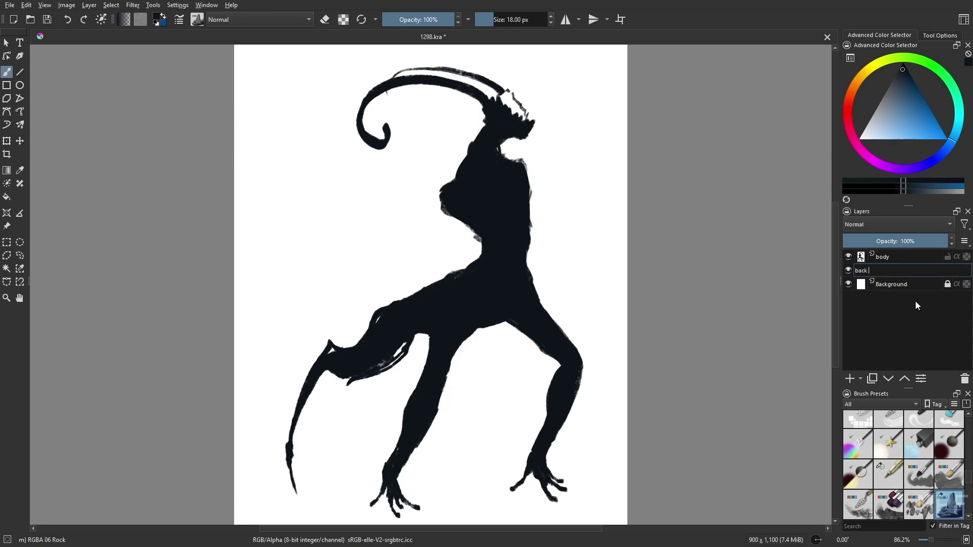
pyautogui.press('Return')
# - Choose a dark desaturated blue-grey and paint the first strokes of a far hind leg on the back limbs layer
pyautogui.click(893, 82)
pyautogui.click(953, 137)
pyautogui.moveTo(953, 137); pyautogui.dragTo(955, 133)
pyautogui.moveTo(426, 354)
pyautogui.mouseDown()
pyautogui.moveTo(397, 342)
pyautogui.moveTo(393, 364)
pyautogui.mouseUp()
pyautogui.moveTo(402, 359)
pyautogui.mouseDown()
pyautogui.moveTo(425, 332)
pyautogui.moveTo(445, 337)
pyautogui.moveTo(439, 361)
pyautogui.moveTo(448, 353)
pyautogui.moveTo(471, 436)
pyautogui.mouseUp()
# - Undo the last strokes and reshape the grey far hind leg as a thin limb tapering down behind the middle leg
pyautogui.hotkey('ctrl', 'z')
pyautogui.press('m')
pyautogui.hotkey('ctrl', 'z')
pyautogui.hotkey('ctrl', 'z')
pyautogui.press('e')
pyautogui.press('e')
pyautogui.press('m')
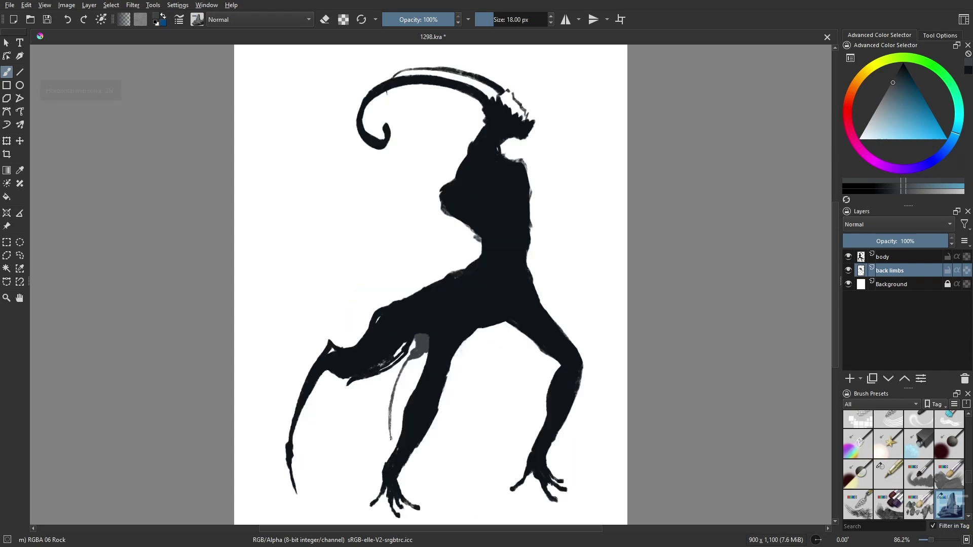
pyautogui.moveTo(403, 359); pyautogui.dragTo(390, 398)
pyautogui.moveTo(409, 351)
pyautogui.mouseDown()
pyautogui.moveTo(449, 349)
pyautogui.moveTo(463, 371)
pyautogui.mouseUp()
# - Mirror the view, reduce the brush to 11 px, and smooth the waist contour on the body layer
pyautogui.press('m')
pyautogui.press('[')
pyautogui.press('[')
pyautogui.press('[')
pyautogui.press('[')
pyautogui.press('[')
pyautogui.press('[')
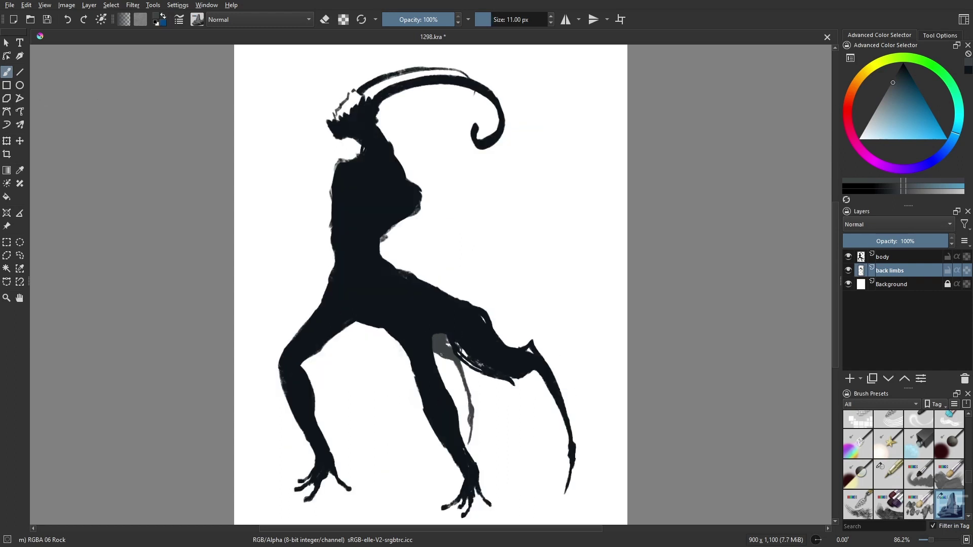
pyautogui.click(880, 259)
pyautogui.rightClick(431, 224)
pyautogui.click(391, 241)
pyautogui.moveTo(385, 233); pyautogui.dragTo(382, 256)
pyautogui.moveTo(388, 231); pyautogui.dragTo(387, 262)
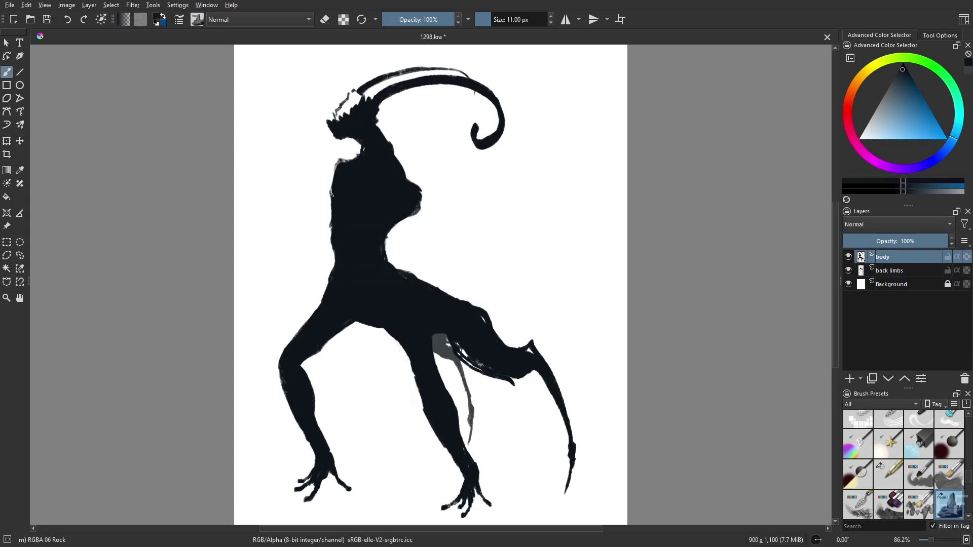
# - Refine the chest's upper edge below the chin and erase excess paint around the front foot's toes
pyautogui.moveTo(332, 183); pyautogui.dragTo(352, 161)
pyautogui.press('e')
pyautogui.moveTo(298, 481); pyautogui.dragTo(311, 473)
pyautogui.press('e')
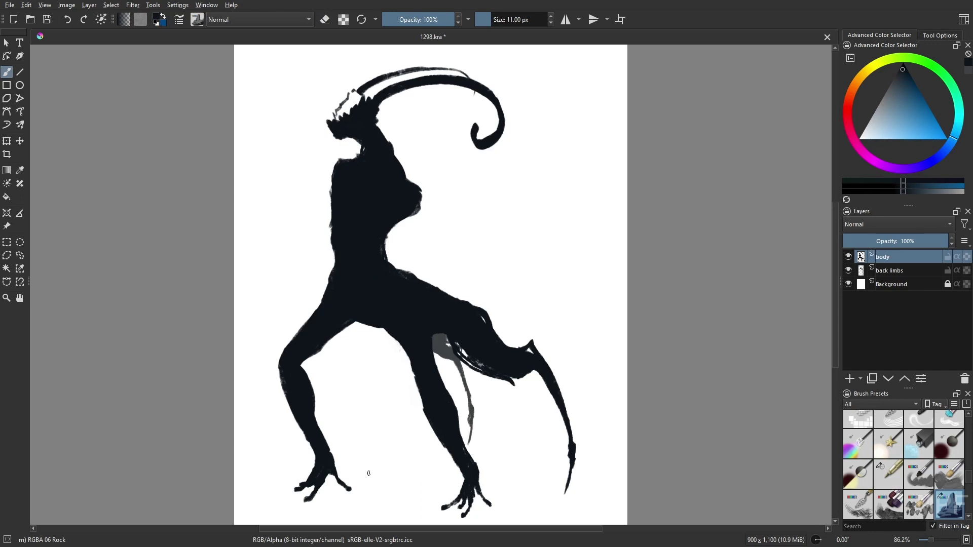
# - Mirror the view and erase excess paint along the middle leg's outer edges
pyautogui.press('m')
pyautogui.press('e')
pyautogui.moveTo(422, 365)
pyautogui.mouseDown()
pyautogui.moveTo(410, 408)
pyautogui.moveTo(428, 433)
pyautogui.moveTo(416, 449)
pyautogui.mouseUp()
pyautogui.moveTo(437, 405)
pyautogui.mouseDown()
pyautogui.moveTo(420, 443)
pyautogui.moveTo(430, 421)
pyautogui.mouseUp()
pyautogui.press('e')
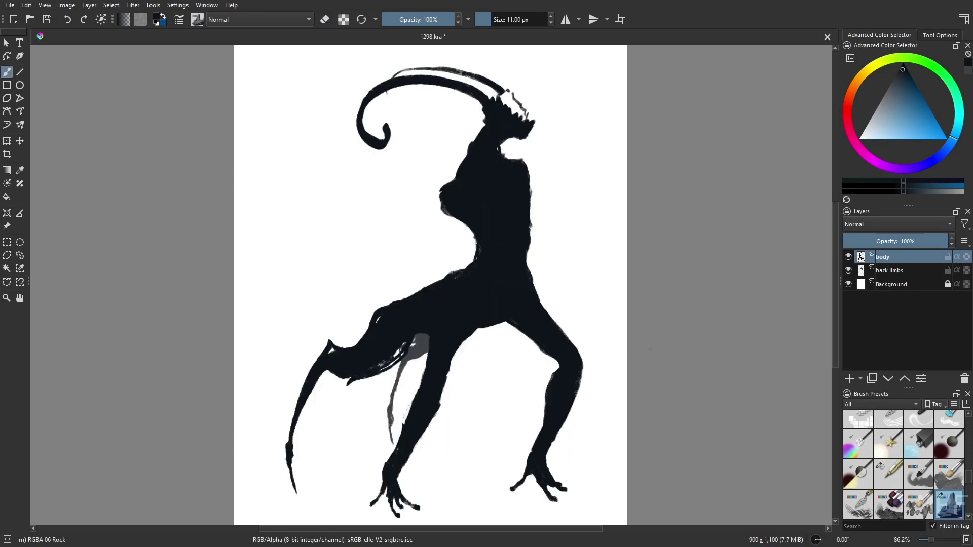
# - Select the front foot, transform it to sit slightly higher on the shin, and clear the selection
pyautogui.press('l')
pyautogui.moveTo(493, 467)
pyautogui.mouseDown()
pyautogui.moveTo(491, 474)
pyautogui.moveTo(502, 440)
pyautogui.moveTo(552, 448)
pyautogui.mouseUp()
pyautogui.hotkey('ctrl', 't')
pyautogui.hotkey('ctrl', 'r')
pyautogui.click(59, 269)
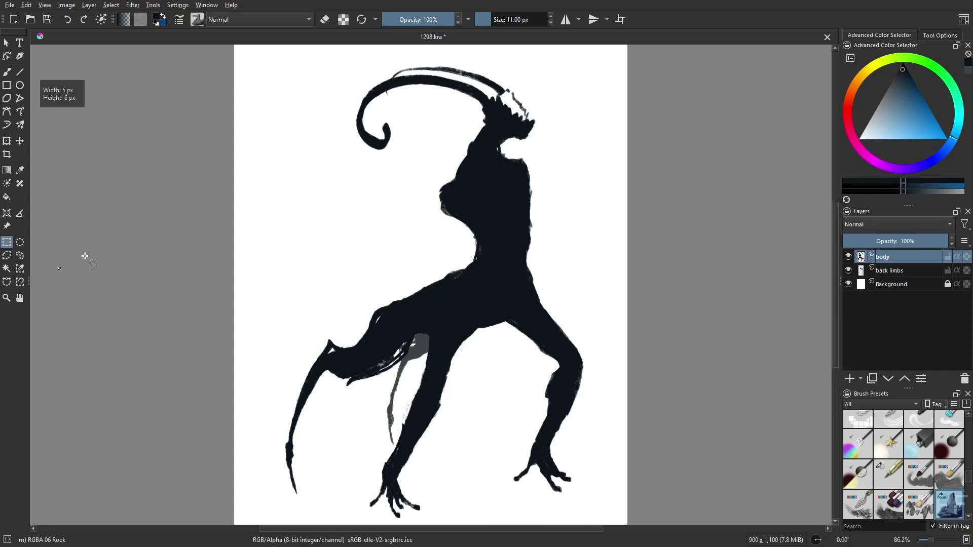
pyautogui.press('b')
pyautogui.press('e')
pyautogui.press('j')
pyautogui.click(83, 241)
pyautogui.press('b')
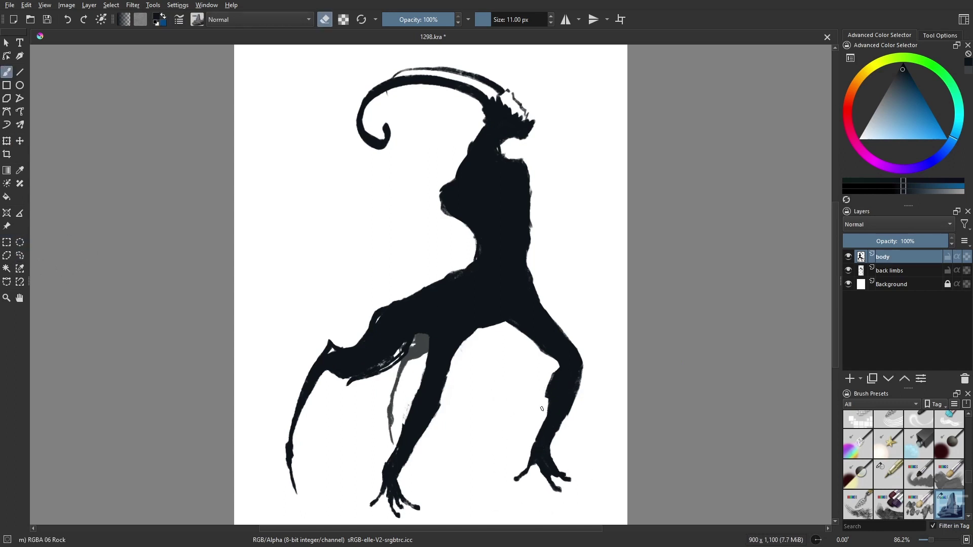
# - Retouch the front shin's inner edge above the repositioned foot
pyautogui.press('e')
pyautogui.press('e')
pyautogui.moveTo(545, 403); pyautogui.dragTo(550, 383)
pyautogui.press('e')
pyautogui.press('e')
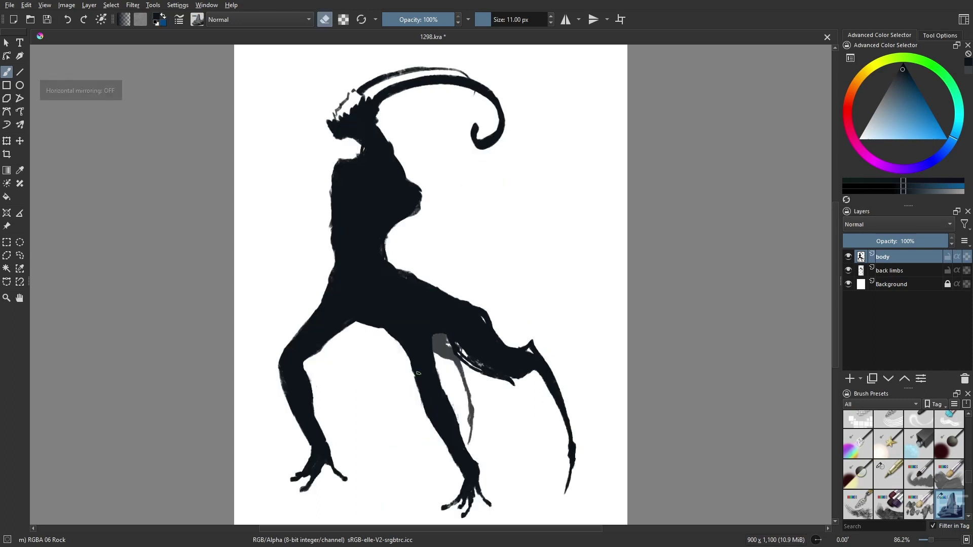
# - Mirror the view and paint a short pointed start of the near arm below the rear shoulder
pyautogui.press('m')
pyautogui.press('e')
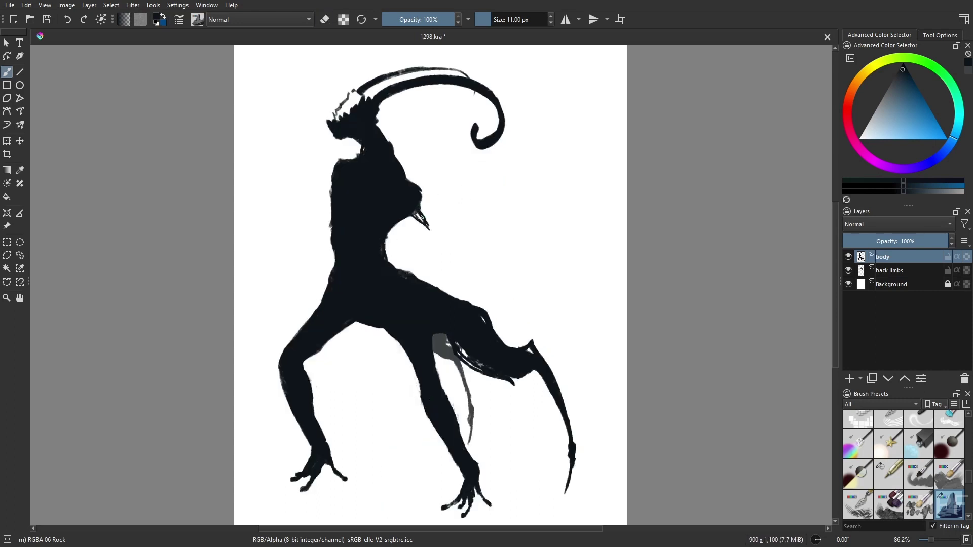
pyautogui.moveTo(420, 201); pyautogui.dragTo(430, 225)
# - Sample the grey limb colour on the back limbs layer and start a far arm from the chest, undoing the first attempt
pyautogui.click(891, 271)
pyautogui.keyDown('ctrl'); pyautogui.click(442, 345); pyautogui.keyUp('ctrl')
pyautogui.moveTo(330, 217); pyautogui.dragTo(290, 320)
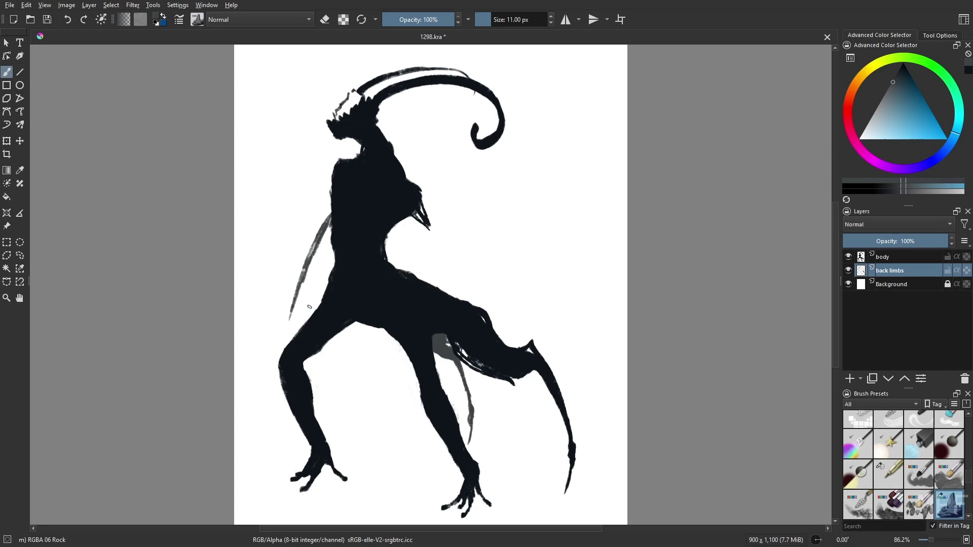
pyautogui.hotkey('ctrl', 'z')
pyautogui.hotkey('ctrl', 'z')
pyautogui.moveTo(332, 245); pyautogui.dragTo(269, 347)
# - Build up the grey far arm down to a hand with long fingers, adjusting the brush to 15 px
pyautogui.press(']')
pyautogui.press(']')
pyautogui.press(']')
pyautogui.press(']')
pyautogui.press(']')
pyautogui.press(']')
pyautogui.moveTo(332, 227); pyautogui.dragTo(272, 338)
pyautogui.hotkey('ctrl', 'z')
pyautogui.hotkey('ctrl', 'z')
pyautogui.moveTo(273, 342)
pyautogui.mouseDown()
pyautogui.moveTo(284, 299)
pyautogui.moveTo(314, 264)
pyautogui.moveTo(301, 287)
pyautogui.mouseUp()
pyautogui.press('[')
pyautogui.moveTo(273, 339)
pyautogui.mouseDown()
pyautogui.moveTo(258, 363)
pyautogui.moveTo(264, 390)
pyautogui.moveTo(256, 389)
pyautogui.mouseUp()
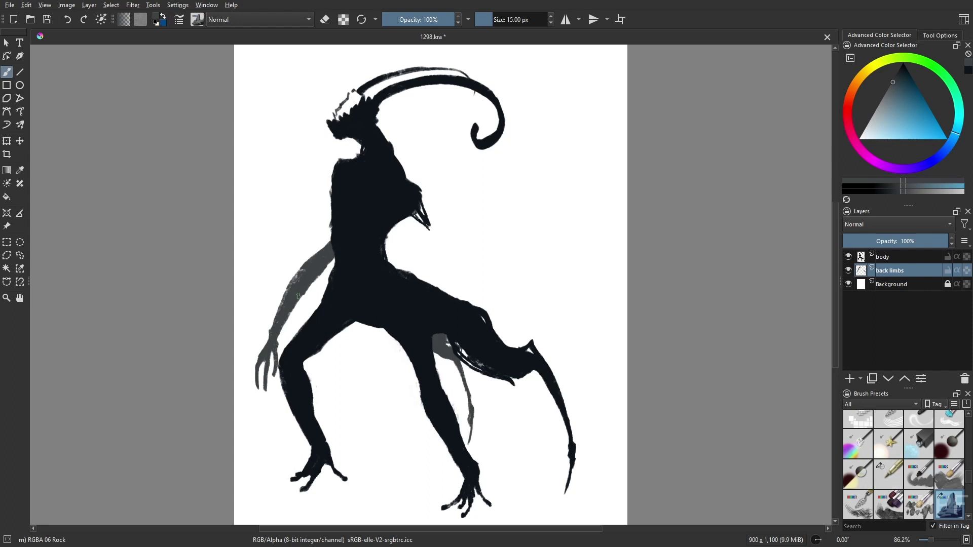
# - Reduce the brush to 9 px and refine the far arm where it meets the torso
pyautogui.press('[')
pyautogui.press('[')
pyautogui.press('[')
pyautogui.press('[')
pyautogui.press('[')
pyautogui.press('[')
pyautogui.moveTo(322, 245)
pyautogui.mouseDown()
pyautogui.moveTo(332, 237)
pyautogui.moveTo(323, 272)
pyautogui.mouseUp()
# - On the body layer, sample the near-black and paint the near upper arm down from the rear shoulder to the hip
pyautogui.click(894, 258)
pyautogui.keyDown('ctrl'); pyautogui.click(416, 208); pyautogui.keyUp('ctrl')
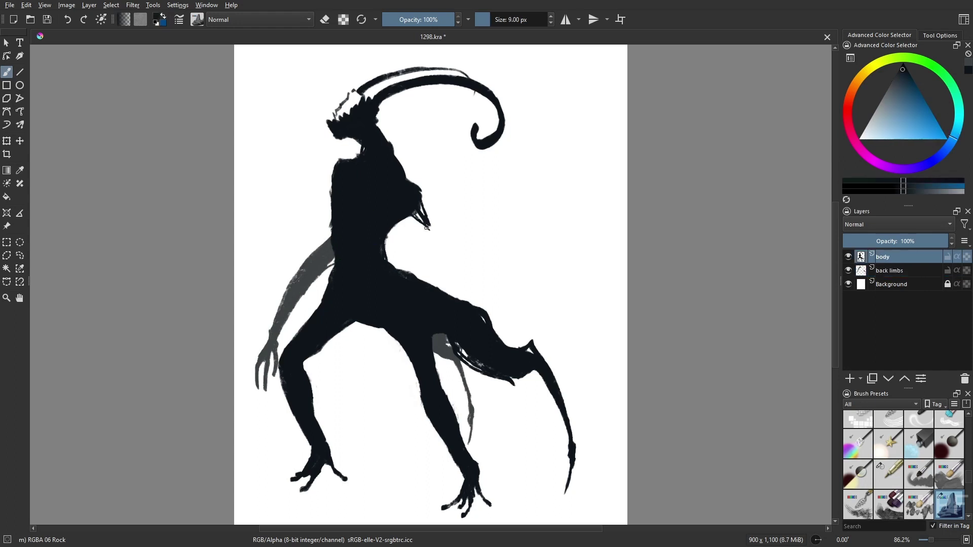
pyautogui.moveTo(426, 214); pyautogui.dragTo(431, 263)
# - Enlarge the brush to 16 px and paint the near forearm hanging below the hip, ending in a hand with long fingers
pyautogui.press(']')
pyautogui.press(']')
pyautogui.press(']')
pyautogui.press(']')
pyautogui.press(']')
pyautogui.press(']')
pyautogui.press(']')
pyautogui.moveTo(395, 335); pyautogui.dragTo(383, 397)
pyautogui.moveTo(433, 262); pyautogui.dragTo(423, 282)
pyautogui.moveTo(401, 342); pyautogui.dragTo(384, 400)
pyautogui.moveTo(436, 262)
pyautogui.mouseDown()
pyautogui.moveTo(430, 283)
pyautogui.moveTo(415, 277)
pyautogui.mouseUp()
pyautogui.moveTo(397, 344); pyautogui.dragTo(382, 421)
pyautogui.moveTo(380, 370); pyautogui.dragTo(385, 454)
pyautogui.moveTo(387, 418); pyautogui.dragTo(395, 451)
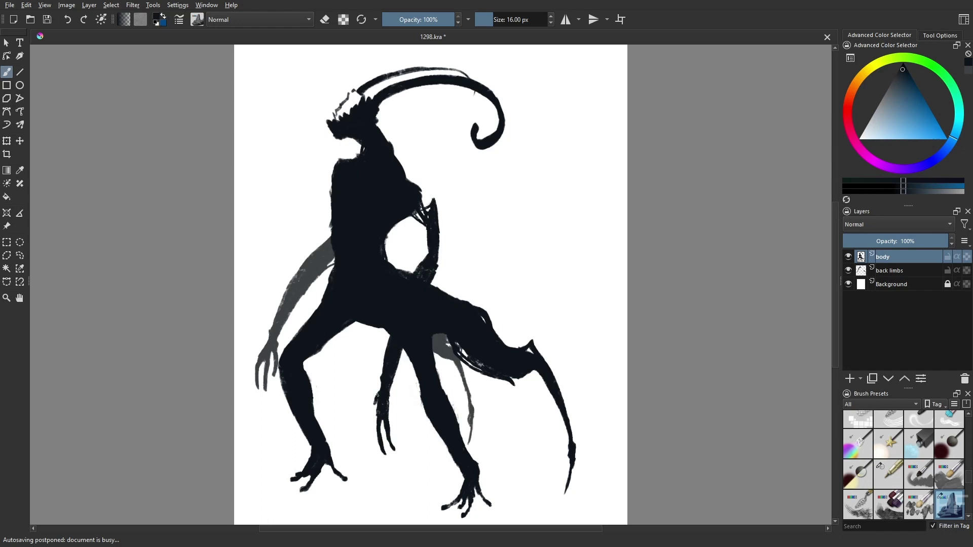
pyautogui.moveTo(376, 390); pyautogui.dragTo(370, 425)
# - Mirror the view and reduce the eraser size to 9 px
pyautogui.press('m')
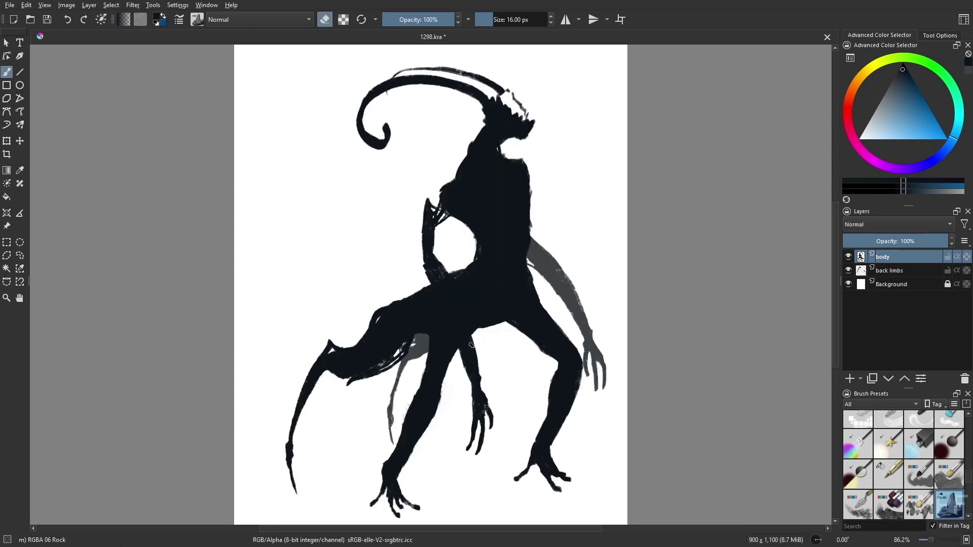
pyautogui.press('[')
pyautogui.press('[')
pyautogui.press('[')
pyautogui.press('[')
pyautogui.press('[')
pyautogui.press('[')
# - Group the body and back limbs layers and name the group "creature"
pyautogui.keyDown('ctrl'); pyautogui.click(889, 270); pyautogui.keyUp('ctrl')
pyautogui.hotkey('ctrl', 'g')
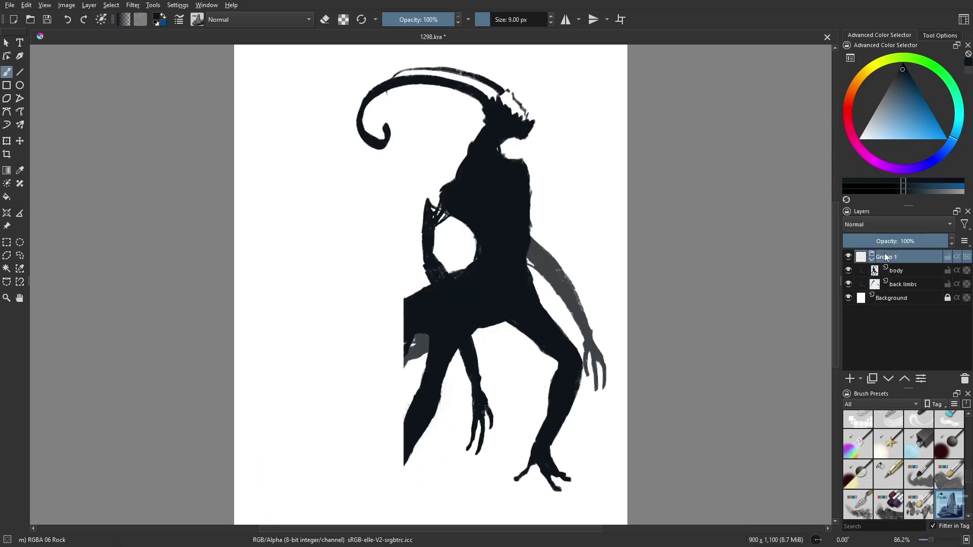
pyautogui.doubleClick(885, 256)
pyautogui.write('creature')
pyautogui.press('Return')
# - Transform the creature group to enlarge the figure slightly and nudge it upward, and return to the brush
pyautogui.hotkey('ctrl', 't')
pyautogui.moveTo(281, 292); pyautogui.dragTo(265, 291)
pyautogui.moveTo(464, 388); pyautogui.dragTo(464, 385)
pyautogui.press('b')
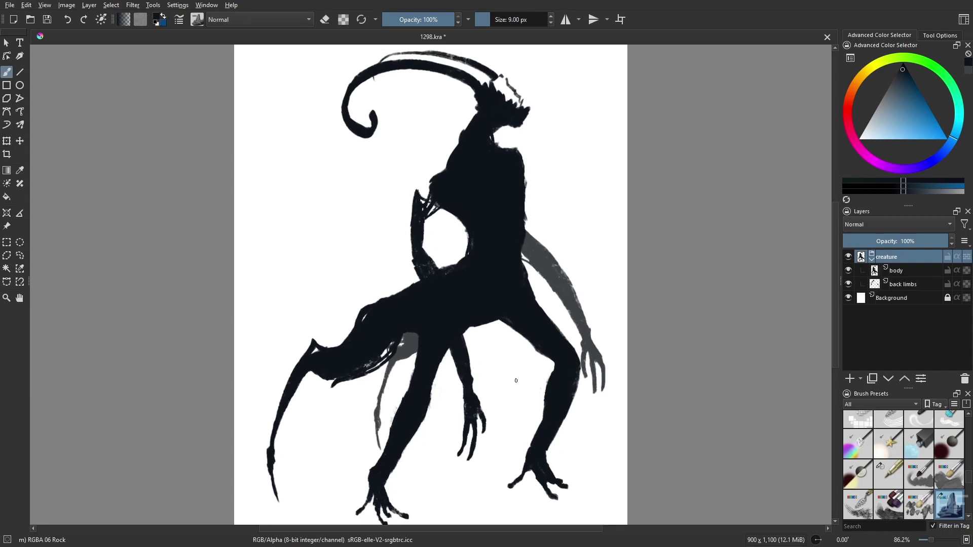
# - On the body layer, fill the white gap in the top of the head with the RGBA 06 Rock brush
pyautogui.click(896, 271)
pyautogui.rightClick(636, 333)
pyautogui.click(576, 377)
pyautogui.moveTo(494, 77); pyautogui.dragTo(518, 98)
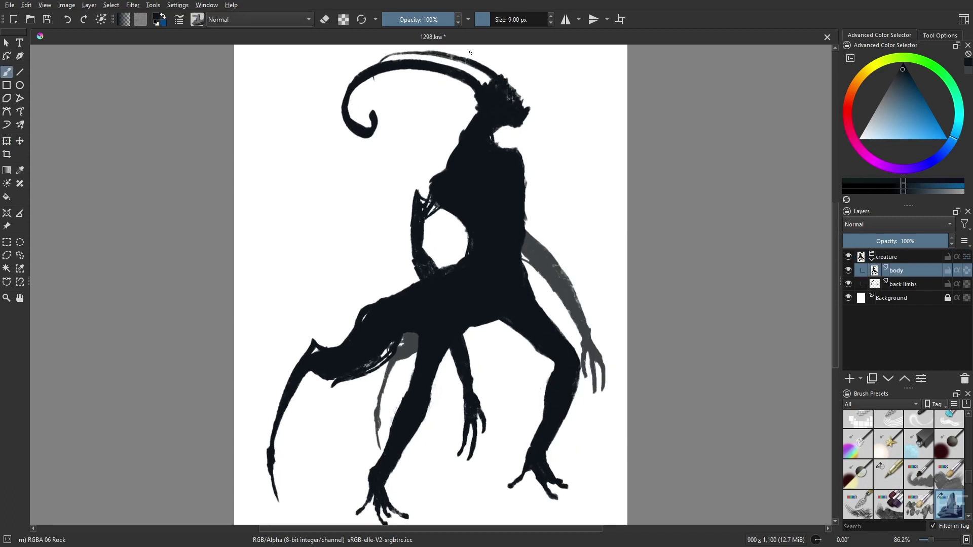
# - Add a small curled tip to the thinner far horn and trim its outer edge with the eraser, mirroring the view to check
pyautogui.press('m')
pyautogui.press('-')
pyautogui.press('e')
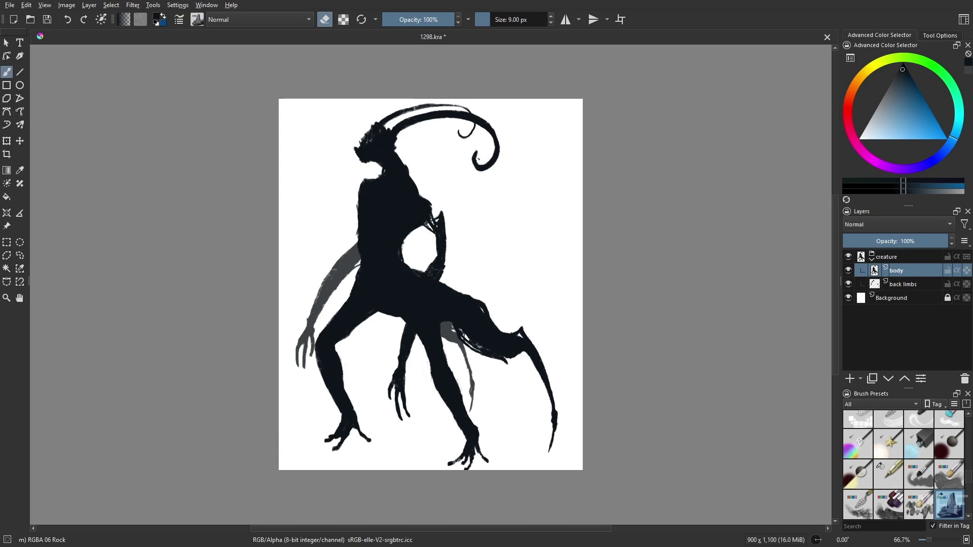
pyautogui.press('m')
pyautogui.press('e')
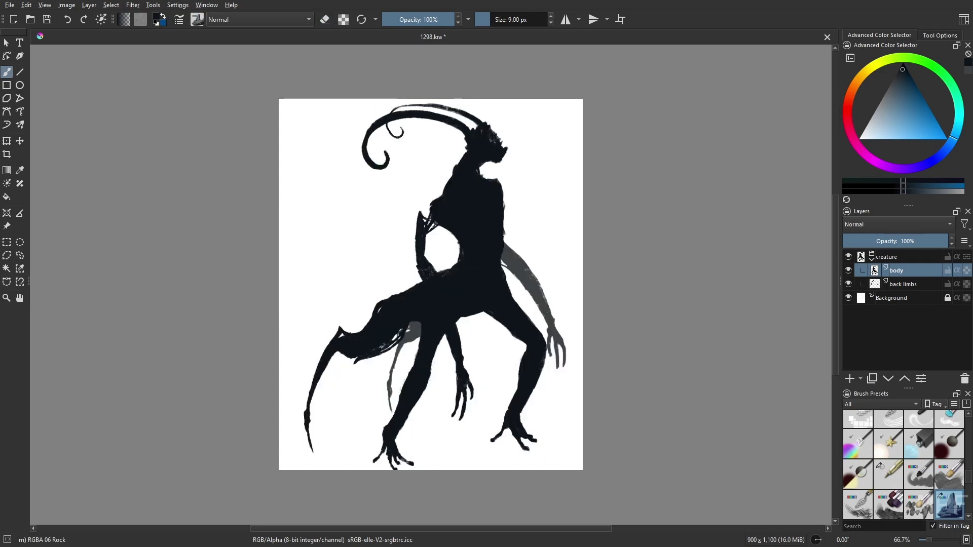
pyautogui.press('e')
pyautogui.moveTo(399, 107); pyautogui.dragTo(390, 111)
pyautogui.press('2')
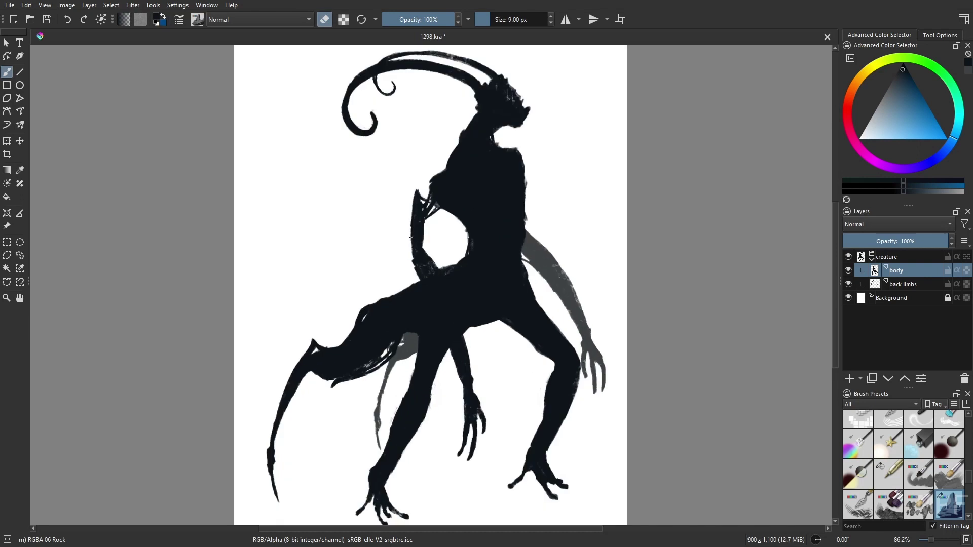
# - Switch back from erasing to painting and thicken the near upper arm down to a pointed elbow
pyautogui.press('e')
pyautogui.moveTo(411, 228); pyautogui.dragTo(419, 274)
pyautogui.press(']')
pyautogui.press(']')
pyautogui.press(']')
pyautogui.press(']')
# - With the body layer's alpha locked, paint dark muscle planes on the torso and limbs using Gamer Knife Maybe at 45 px and 18.77 px
pyautogui.press('k')
pyautogui.rightClick(603, 258)
pyautogui.click(549, 234)
pyautogui.moveTo(446, 198)
pyautogui.mouseDown()
pyautogui.moveTo(473, 202)
pyautogui.moveTo(503, 187)
pyautogui.moveTo(504, 148)
pyautogui.moveTo(484, 116)
pyautogui.moveTo(451, 195)
pyautogui.moveTo(471, 223)
pyautogui.moveTo(480, 273)
pyautogui.mouseUp()
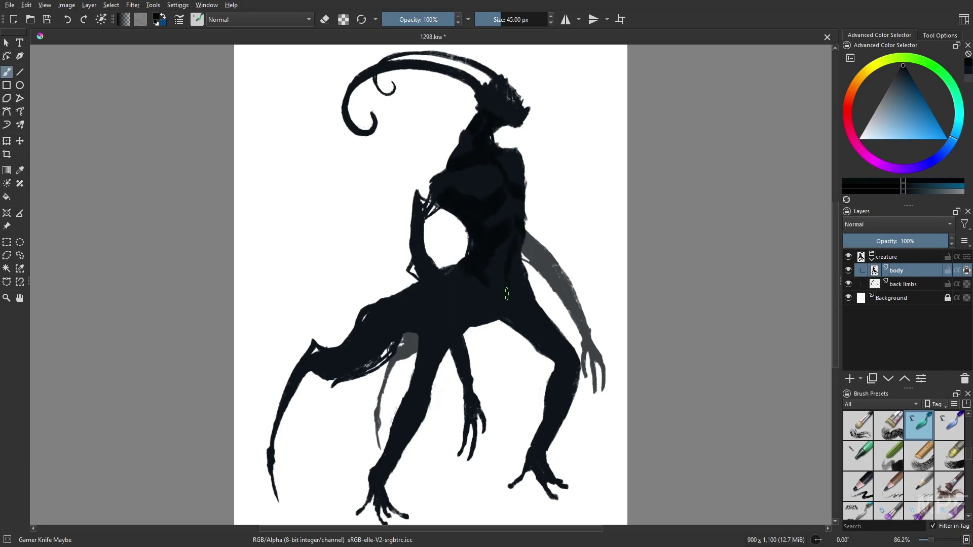
pyautogui.press('m')
pyautogui.keyDown('shift'); pyautogui.moveTo(425, 311); pyautogui.dragTo(376, 316); pyautogui.keyUp('shift')
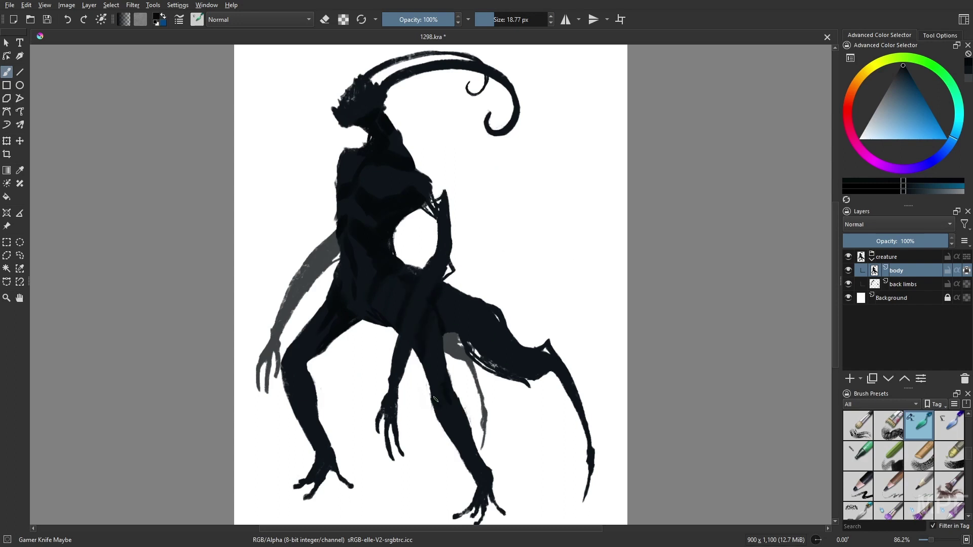
# - Lasso the front leg on the body layer, cut it, and paste it as a new layer above back limbs
pyautogui.press('l')
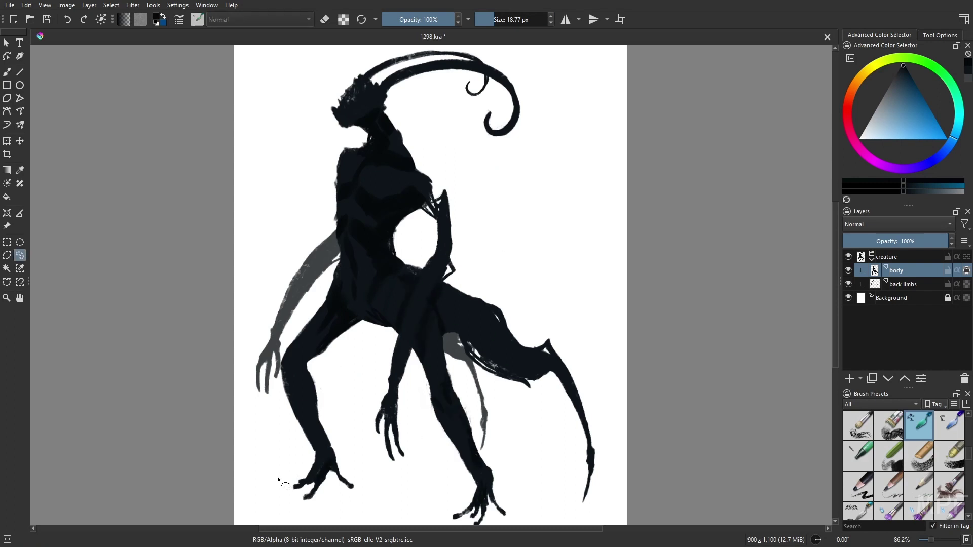
pyautogui.moveTo(274, 479); pyautogui.dragTo(360, 320)
pyautogui.moveTo(333, 280); pyautogui.dragTo(271, 475)
pyautogui.hotkey('ctrl', 'x')
pyautogui.click(903, 284)
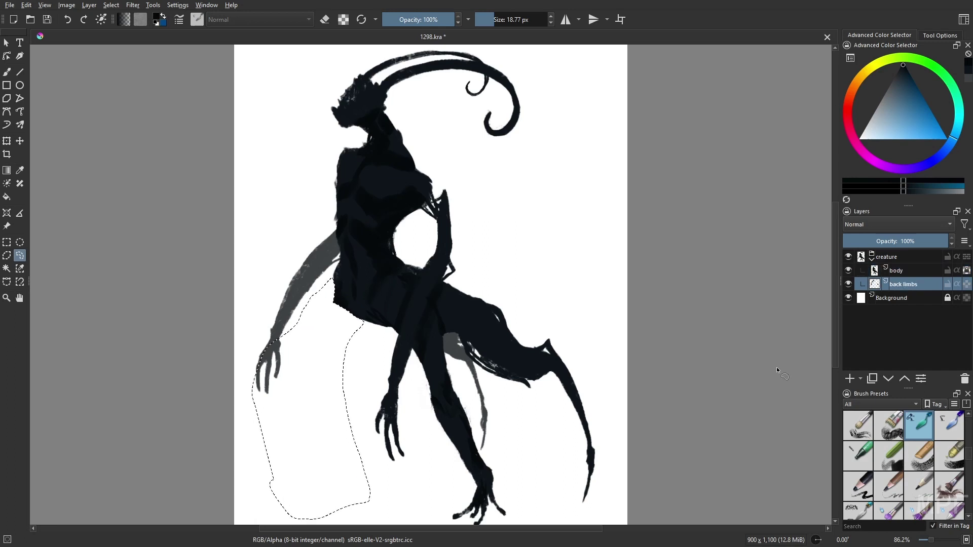
pyautogui.hotkey('ctrl', 'v')
# - Lock the pasted leg layer's alpha and paint the whole leg grey with the Basic-5 Size brush at 233.05 px
pyautogui.click(966, 285)
pyautogui.click(968, 78)
pyautogui.press('b')
pyautogui.rightClick(659, 314)
pyautogui.click(594, 268)
pyautogui.keyDown('shift'); pyautogui.moveTo(456, 204); pyautogui.dragTo(547, 205); pyautogui.keyUp('shift')
pyautogui.moveTo(345, 304); pyautogui.dragTo(326, 479)
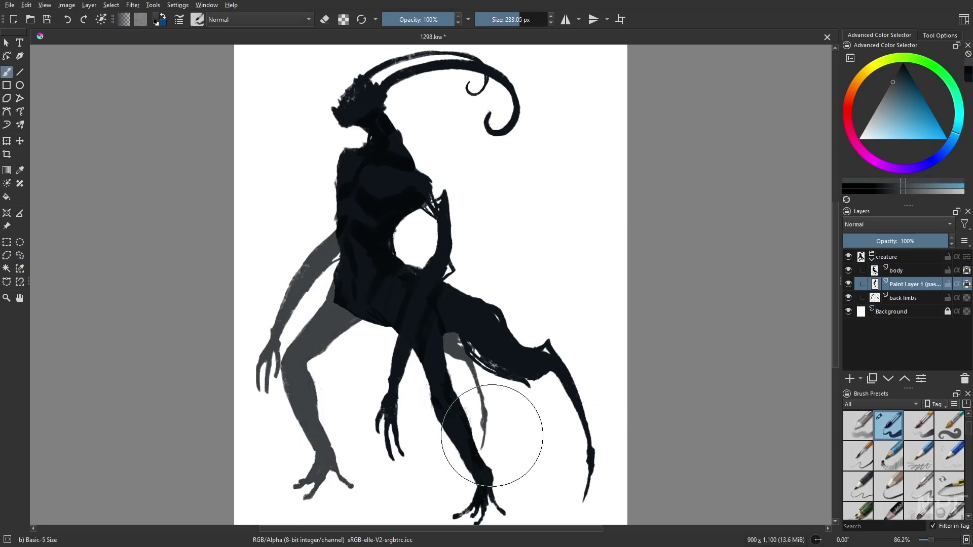
# - Unlock the pasted leg layer's alpha and merge it down into the back limbs layer
pyautogui.rightClick(664, 345)
pyautogui.click(740, 325)
pyautogui.click(965, 283)
pyautogui.rightClick(372, 294)
pyautogui.click(311, 249)
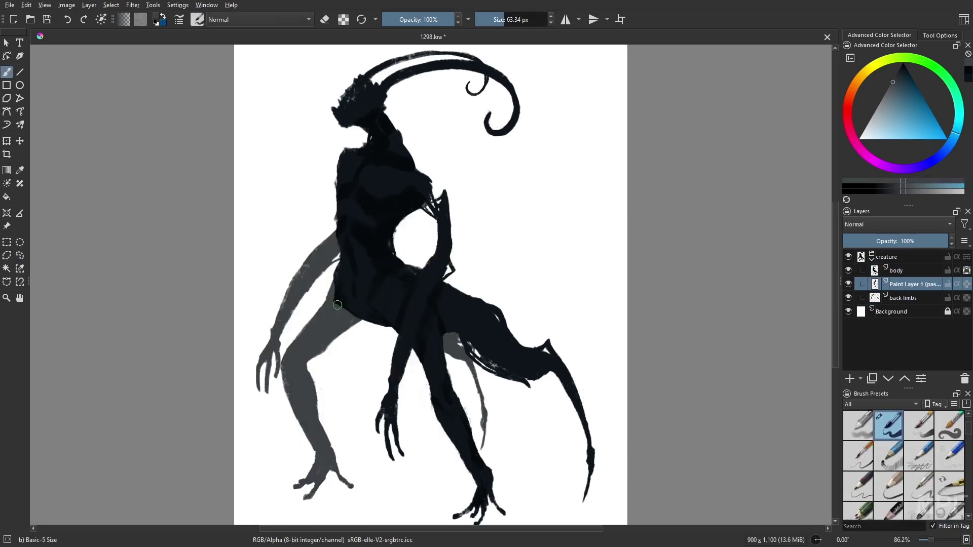
pyautogui.hotkey('ctrl', 'e')
# - Unlock the body layer's alpha and repaint the cut hip edge in near-black with the RGBA 06 Rock brush at 13 px
pyautogui.click(907, 270)
pyautogui.click(966, 270)
pyautogui.rightClick(571, 380)
pyautogui.click(646, 355)
pyautogui.click(868, 192)
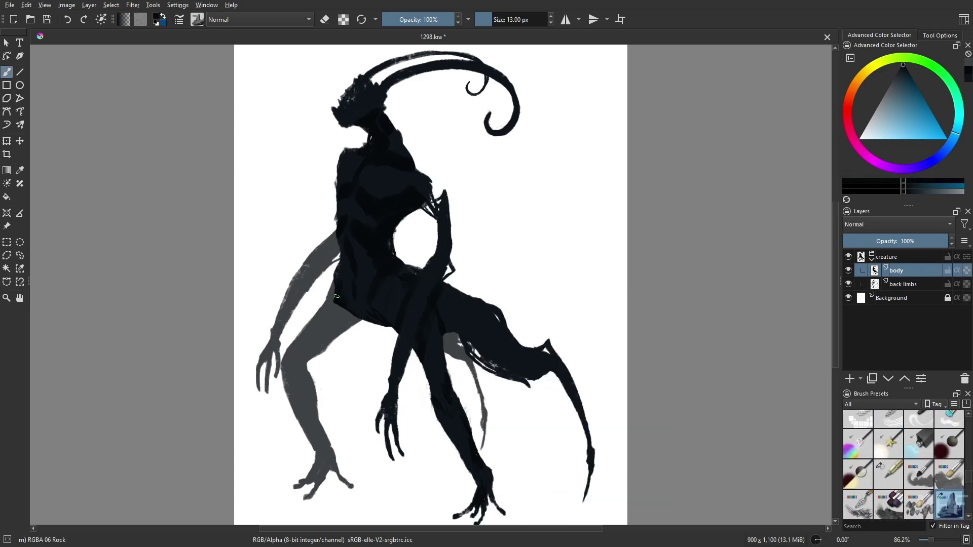
pyautogui.moveTo(335, 285)
pyautogui.mouseDown()
pyautogui.moveTo(343, 308)
pyautogui.moveTo(389, 321)
pyautogui.mouseUp()
# - Lock the body layer's alpha again and switch to the Gamer Knife Maybe brush at 18.77 px
pyautogui.rightClick(645, 351)
pyautogui.click(720, 350)
pyautogui.click(966, 271)
pyautogui.rightClick(403, 339)
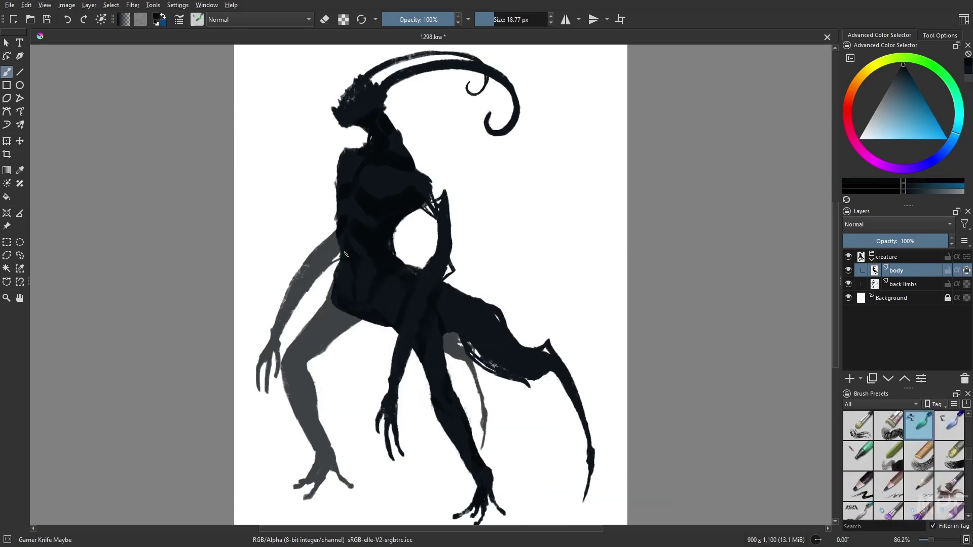
# - Add a new paint layer between the creature group and Background and name it "back"
pyautogui.click(899, 298)
pyautogui.click(850, 379)
pyautogui.doubleClick(899, 301)
pyautogui.write('back')
pyautogui.press('Return')
# - Pick a dark brown and fill the back layer with it
pyautogui.click(850, 93)
pyautogui.moveTo(899, 80); pyautogui.dragTo(898, 85)
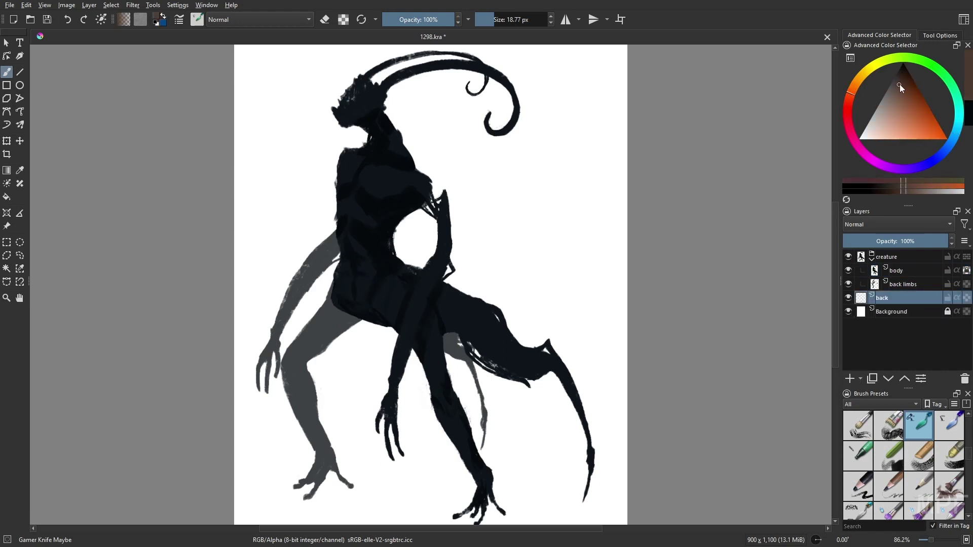
pyautogui.click(7, 197)
pyautogui.click(277, 335)
# - Lock the back layer's alpha, choose a pale dusty pink, and lay gradients from the canvas's upper-left corner across the brown
pyautogui.click(889, 107)
pyautogui.click(966, 298)
pyautogui.click(887, 109)
pyautogui.click(849, 100)
pyautogui.click(6, 171)
pyautogui.moveTo(276, 126); pyautogui.dragTo(430, 258)
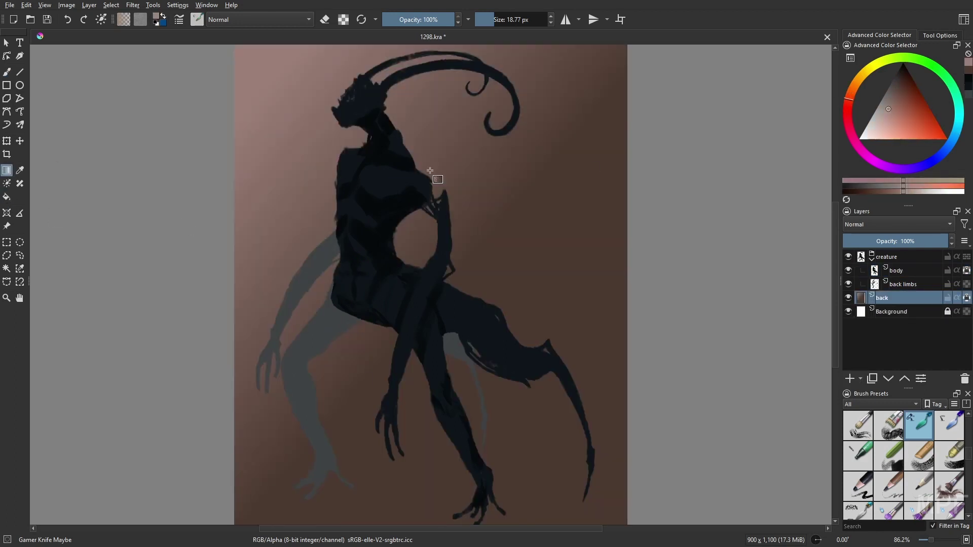
pyautogui.moveTo(350, 284); pyautogui.dragTo(436, 375)
pyautogui.moveTo(458, 195); pyautogui.dragTo(522, 324)
# - Take the earlier brown and sweep a large Airbrush Soft stroke diagonally across the backdrop behind the creature
pyautogui.click(968, 70)
pyautogui.rightClick(663, 204)
pyautogui.click(663, 140)
pyautogui.click(6, 72)
pyautogui.click(521, 20)
pyautogui.moveTo(362, 459)
pyautogui.mouseDown()
pyautogui.moveTo(365, 493)
pyautogui.moveTo(630, 178)
pyautogui.mouseUp()
# - Choose a very dark red and airbrush a ground area across the lower part of the backdrop
pyautogui.click(848, 103)
pyautogui.click(907, 74)
pyautogui.moveTo(616, 365)
pyautogui.mouseDown()
pyautogui.moveTo(503, 484)
pyautogui.moveTo(727, 513)
pyautogui.moveTo(254, 500)
pyautogui.mouseUp()
# - Choose a pale beige and airbrush a light glow across the top of the backdrop around the head
pyautogui.click(881, 126)
pyautogui.click(854, 86)
pyautogui.moveTo(259, 76)
pyautogui.mouseDown()
pyautogui.moveTo(332, 121)
pyautogui.moveTo(435, 76)
pyautogui.mouseUp()
# - Paint soft beige light streaks behind the head and horns with Gamer Knife Maybe at 28% opacity and 188.56 px
pyautogui.rightClick(537, 290)
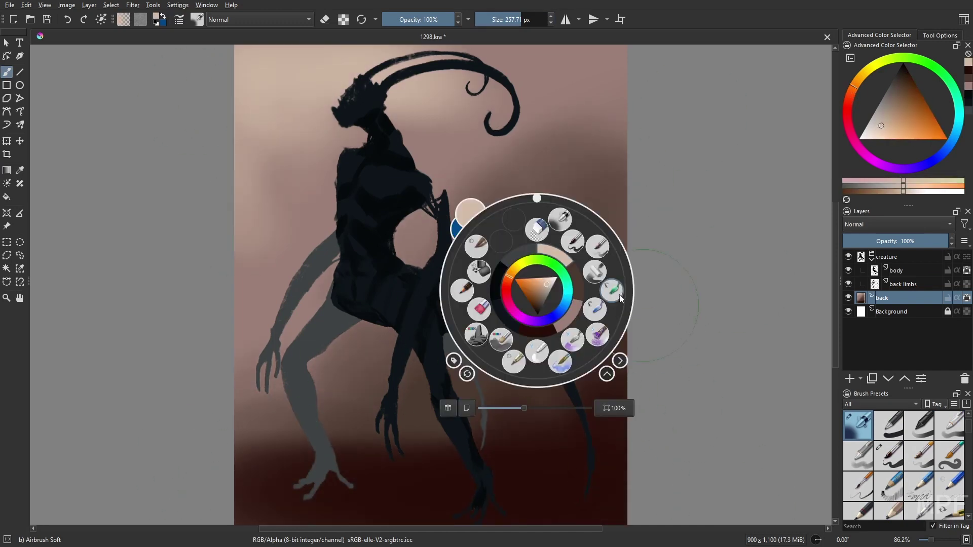
pyautogui.click(620, 296)
pyautogui.press('-')
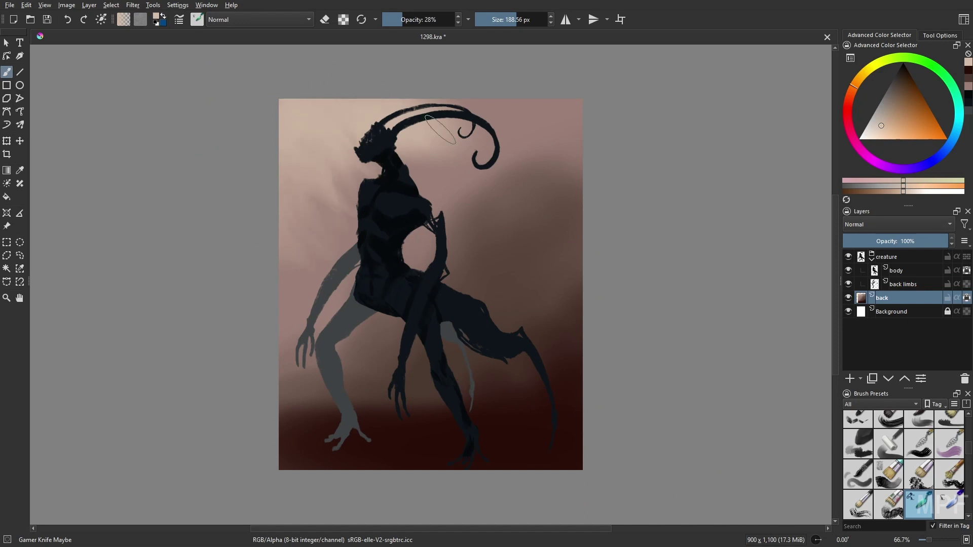
pyautogui.moveTo(440, 129); pyautogui.dragTo(419, 167)
pyautogui.press('+')
# - On the body layer, set the brush to 56% opacity and 33.30 px and shade the upper rear thigh in near-black
pyautogui.click(901, 271)
pyautogui.rightClick(680, 356)
pyautogui.click(650, 312)
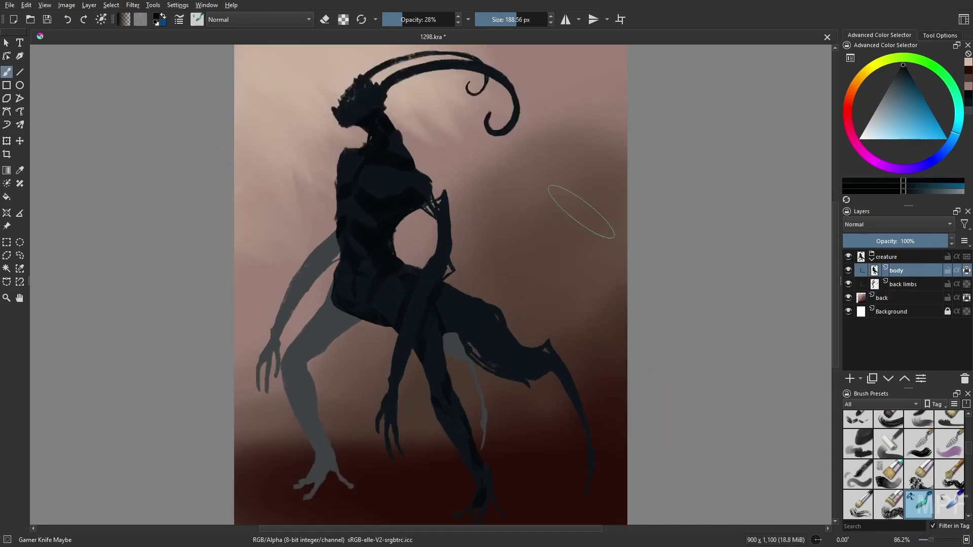
pyautogui.click(498, 19)
pyautogui.click(422, 19)
pyautogui.moveTo(445, 347); pyautogui.dragTo(452, 303)
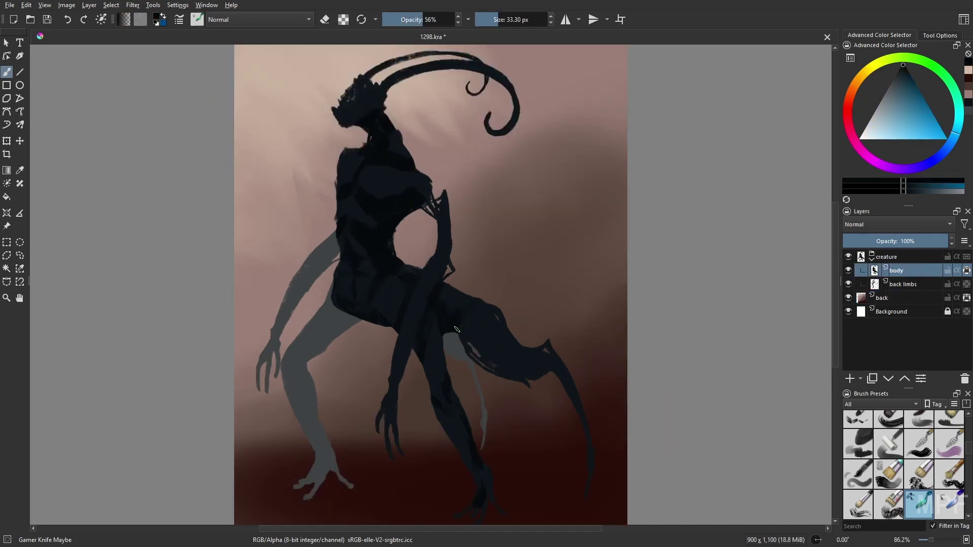
# - Reduce the brush to 22 px and shade the rear limb around its spiked joint
pyautogui.press('[')
pyautogui.press('[')
pyautogui.press('[')
pyautogui.press('[')
pyautogui.press('[')
pyautogui.press('[')
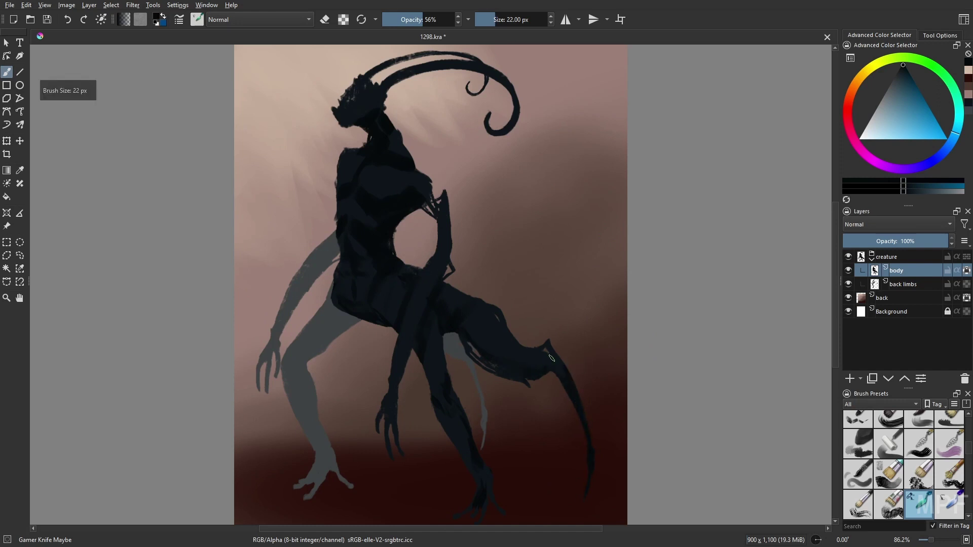
pyautogui.moveTo(554, 360); pyautogui.dragTo(528, 348)
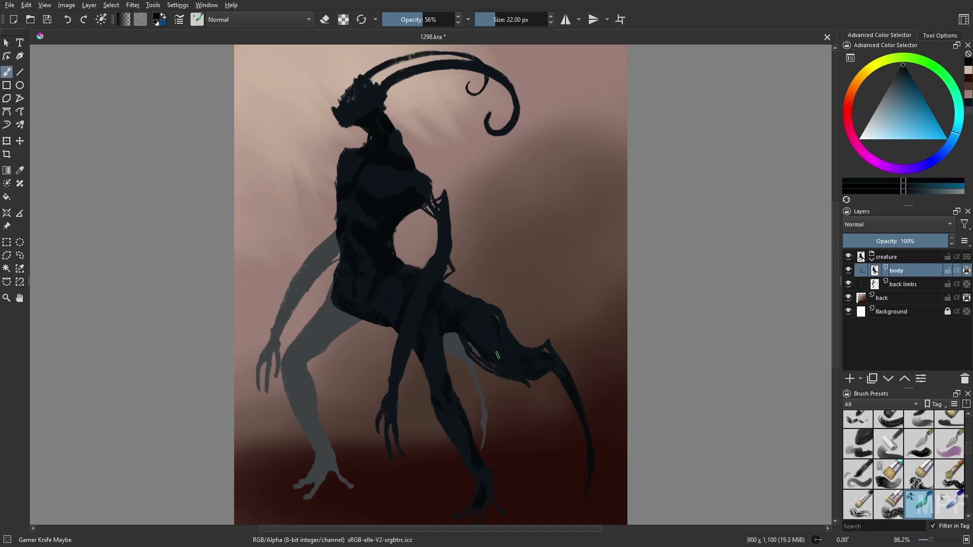
# - Reduce the brush further to 14 px and raise its opacity to 71% for finer muscle shading on the body
pyautogui.press('[')
pyautogui.press('[')
pyautogui.press('[')
pyautogui.press('[')
pyautogui.press('[')
pyautogui.press('o')
pyautogui.press('o')
# - Mirror the view, set the brush to 39% opacity and 29.14 px, and soften the dark shading on the chest and head
pyautogui.press('m')
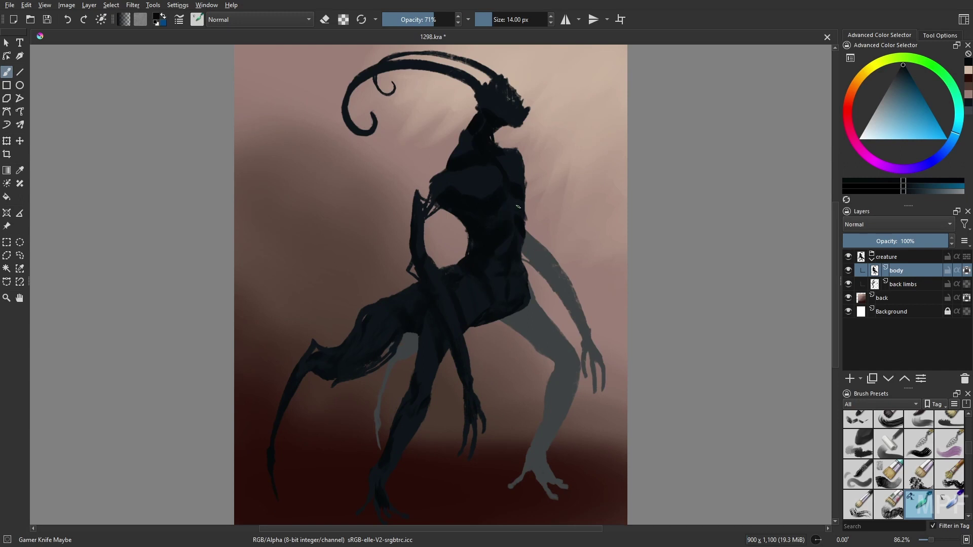
pyautogui.press('i')
pyautogui.press('i')
pyautogui.press('i')
pyautogui.press('i')
pyautogui.press('i')
pyautogui.keyDown('shift'); pyautogui.moveTo(459, 178); pyautogui.dragTo(504, 165); pyautogui.keyUp('shift')
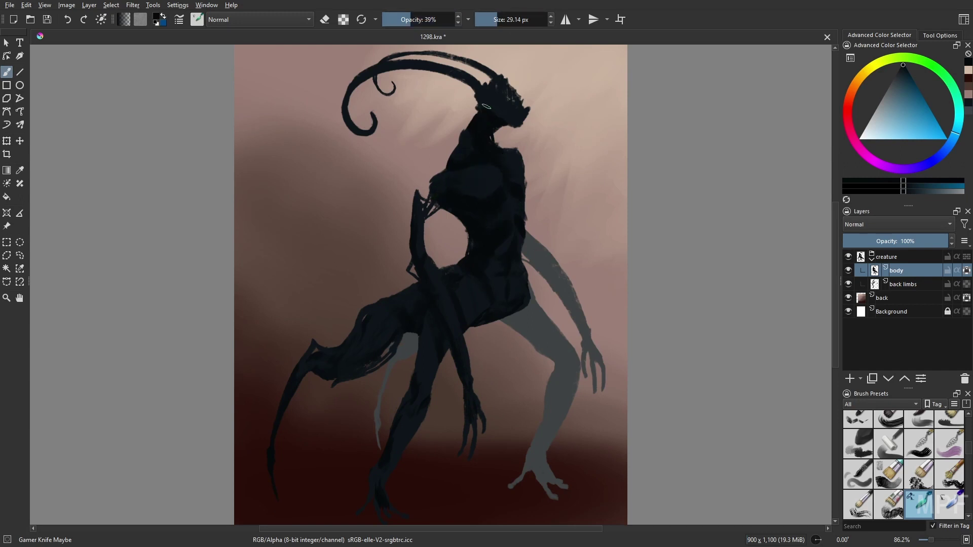
pyautogui.moveTo(503, 114); pyautogui.dragTo(489, 100)
# - Raise the brush opacity to 59%, reduce its size to 23.58 px, and shade the creature's abdomen with a dark blue sampled from the body
pyautogui.moveTo(425, 328); pyautogui.dragTo(446, 318)
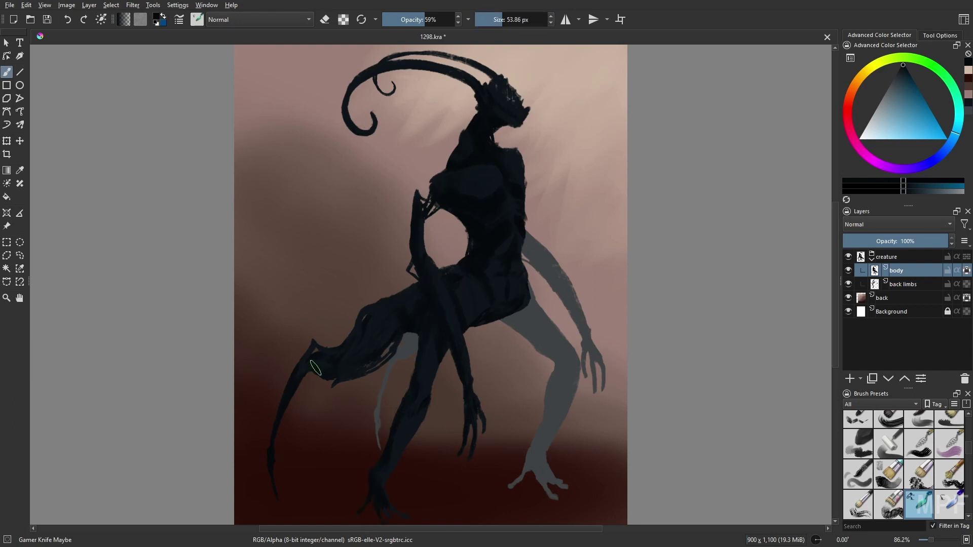
pyautogui.press('m')
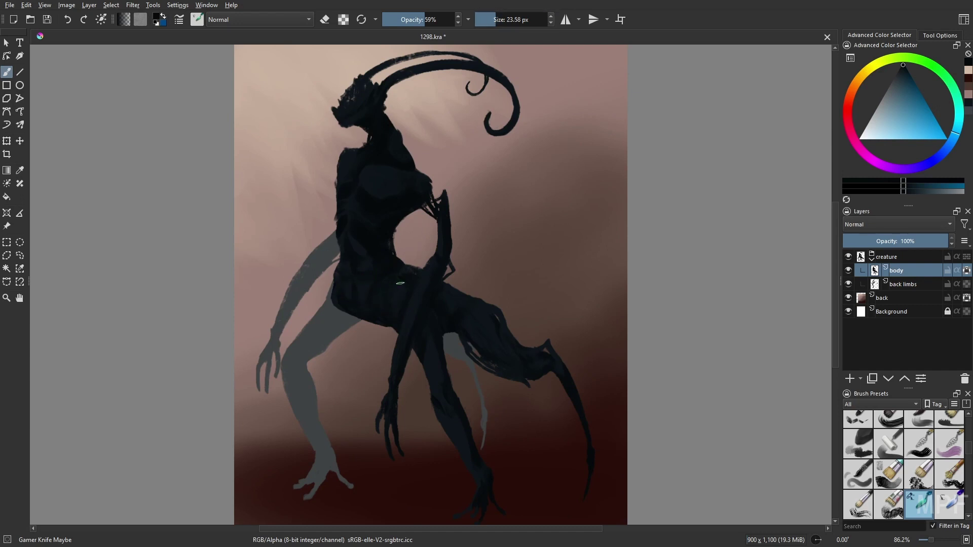
pyautogui.keyDown('ctrl'); pyautogui.click(388, 258); pyautogui.keyUp('ctrl')
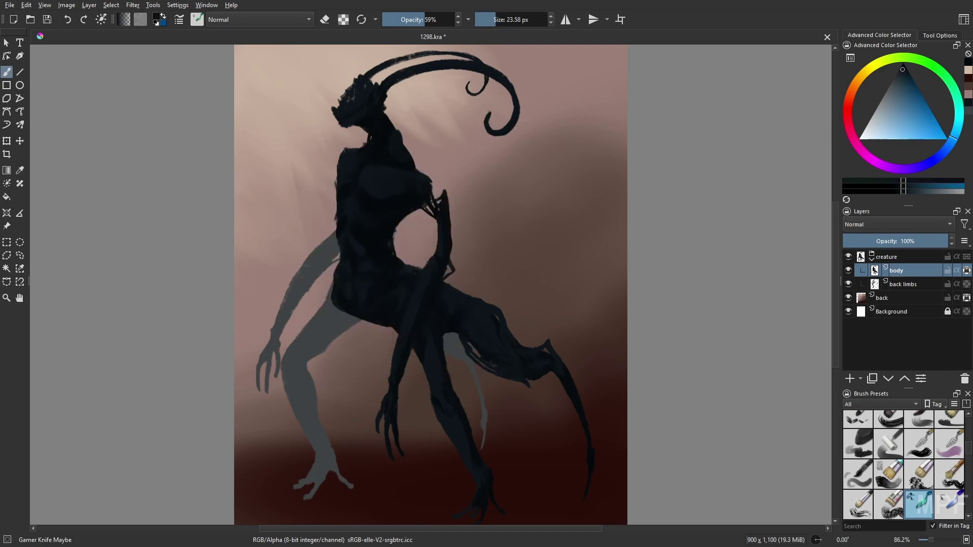
pyautogui.moveTo(386, 239); pyautogui.dragTo(372, 235)
# - Reduce the brush to 15 px, pick a lighter dark blue, and brush soft highlights onto the torso, near arm and front leg
pyautogui.press('m')
pyautogui.press('[')
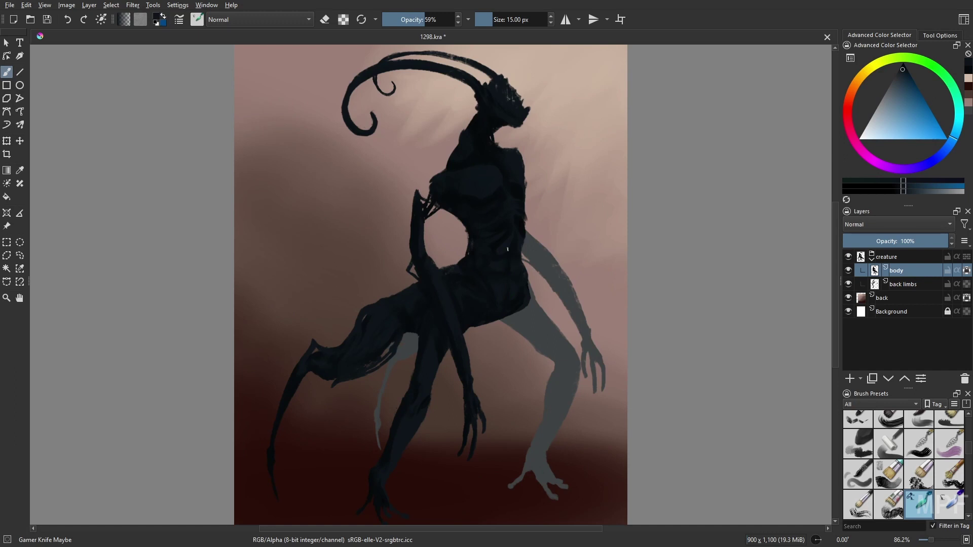
pyautogui.keyDown('ctrl'); pyautogui.click(580, 317); pyautogui.keyUp('ctrl')
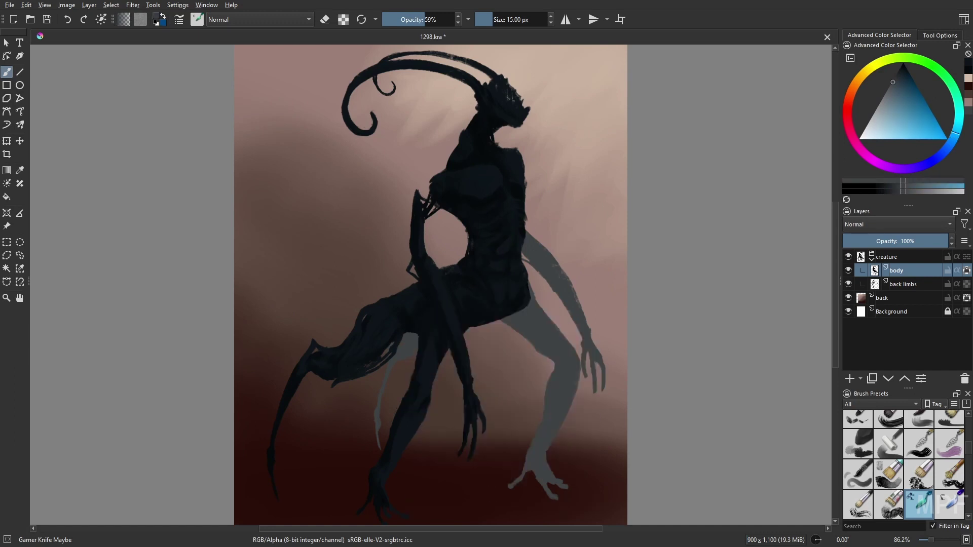
pyautogui.moveTo(446, 307); pyautogui.dragTo(454, 330)
pyautogui.click(903, 80)
pyautogui.moveTo(539, 257); pyautogui.dragTo(449, 310)
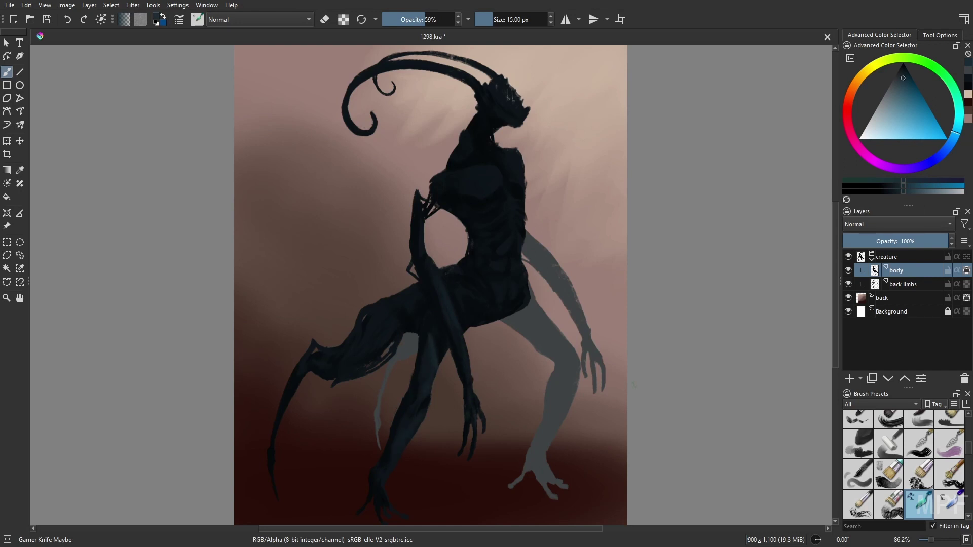
# - Reduce the brush to 9 px and add lighter blue muscle strokes along the chest and breastbone
pyautogui.press('m')
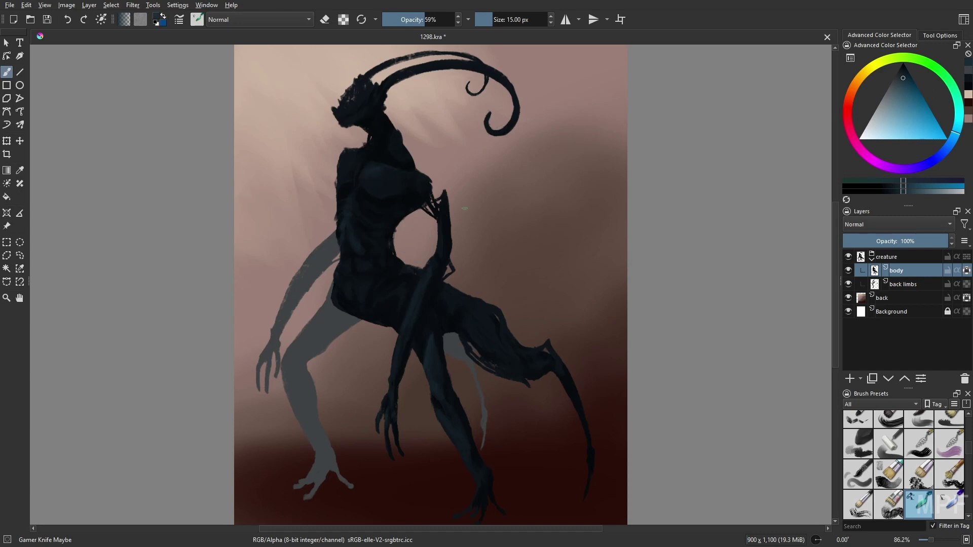
pyautogui.press('[')
pyautogui.press('[')
pyautogui.press('[')
pyautogui.press('m')
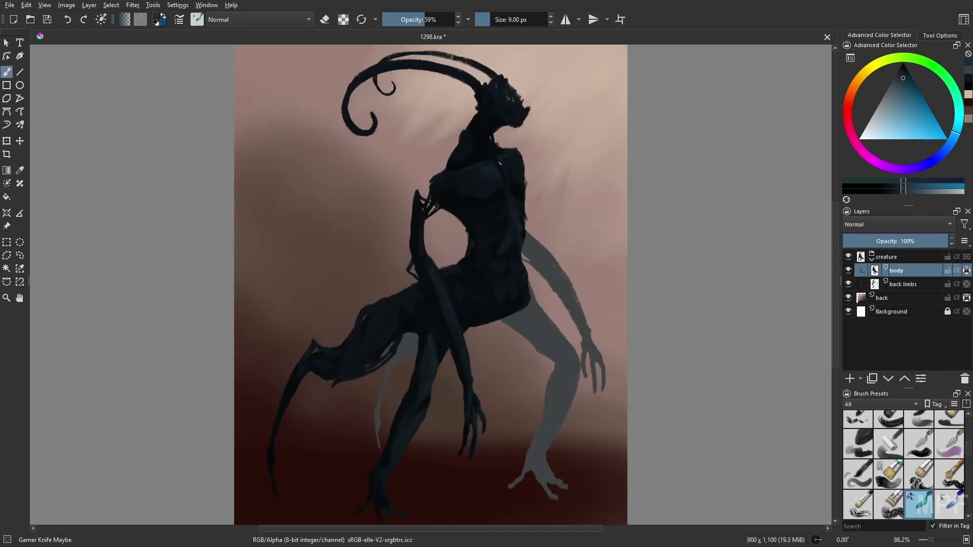
# - Set the brush to 12 px and build up the blue muscle forms on the neck, shoulder and chest
pyautogui.press(']')
pyautogui.press(']')
pyautogui.press(']')
pyautogui.press('[')
pyautogui.press('[')
pyautogui.press('m')
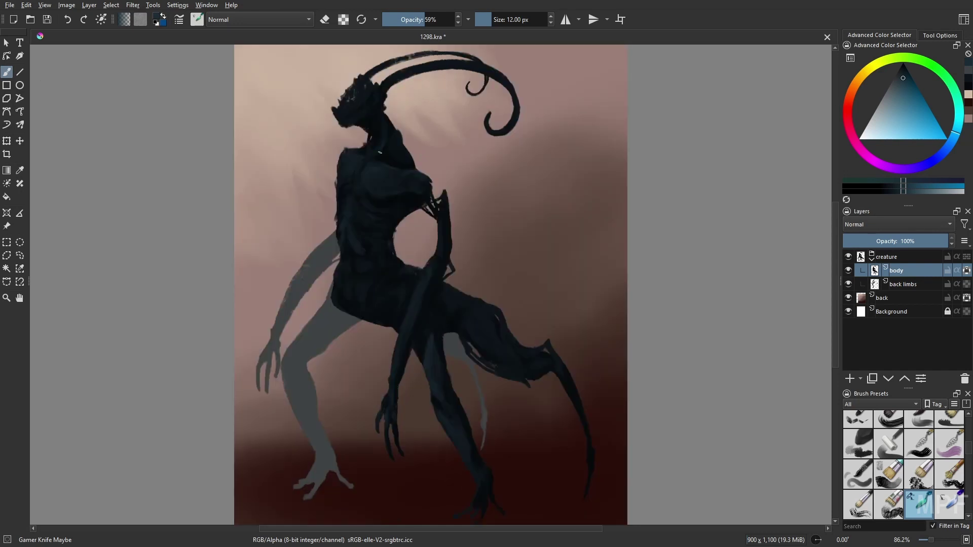
pyautogui.press('m')
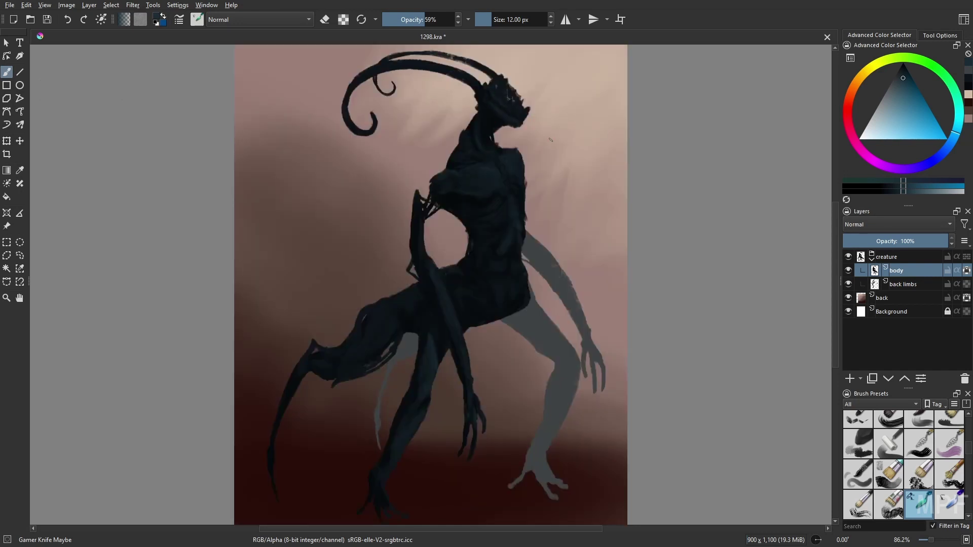
# - Raise the brush opacity to 83%, reduce its size to 5 px, and paint fine muscle lines on the neck and ribs
pyautogui.press('[')
pyautogui.click(443, 19)
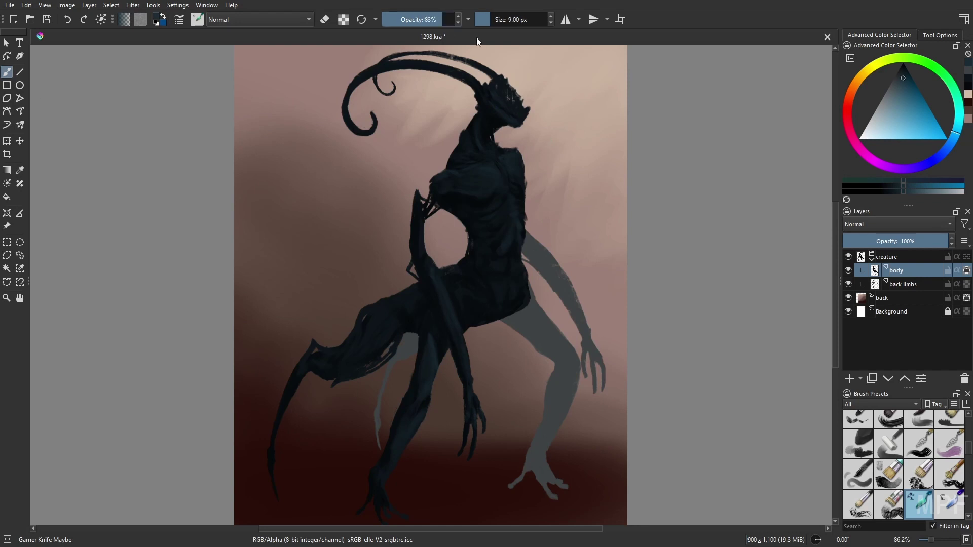
pyautogui.press('[')
pyautogui.press('[')
pyautogui.press('[')
pyautogui.press('[')
pyautogui.press('m')
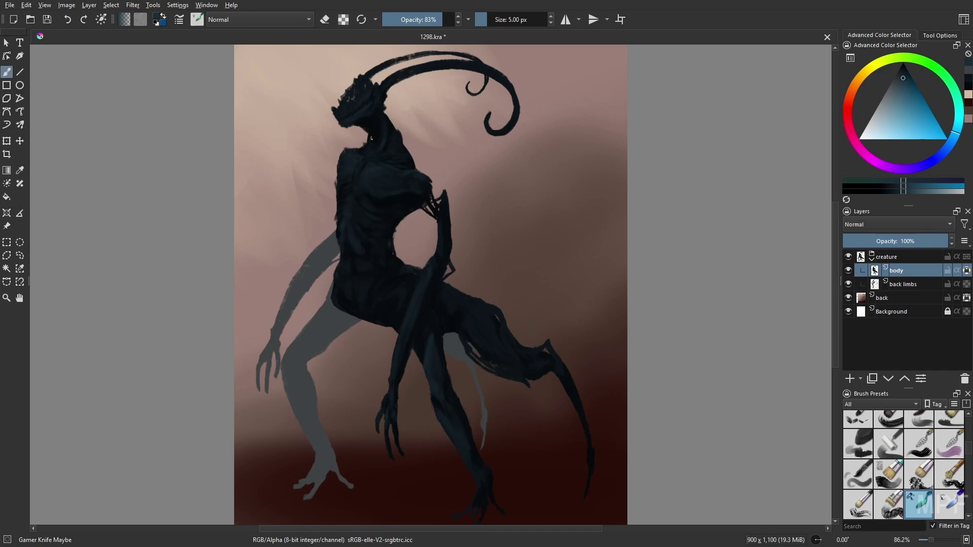
# - Enlarge the brush to 12 px and paint blue muscle bands across the abdomen, hip and rear thigh
pyautogui.press('m')
pyautogui.press(']')
pyautogui.press(']')
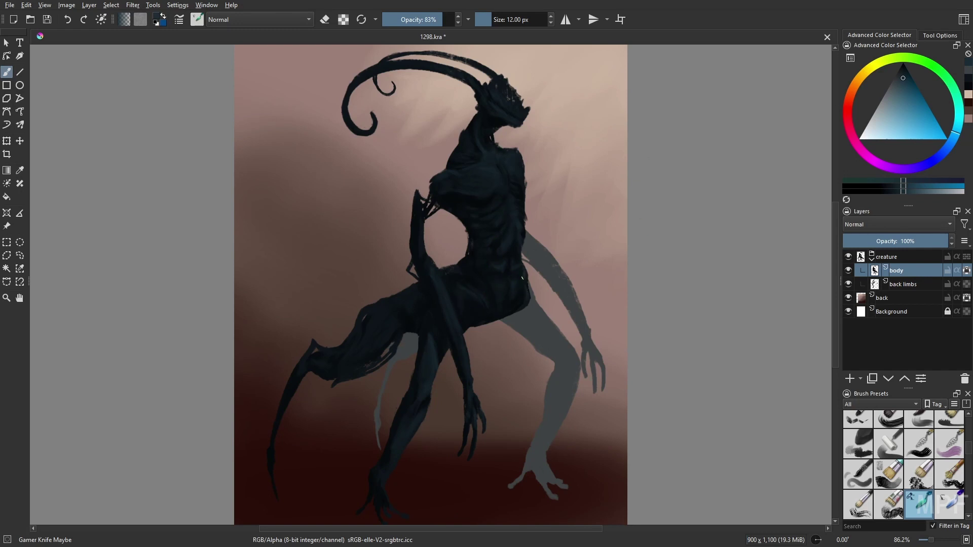
pyautogui.press('m')
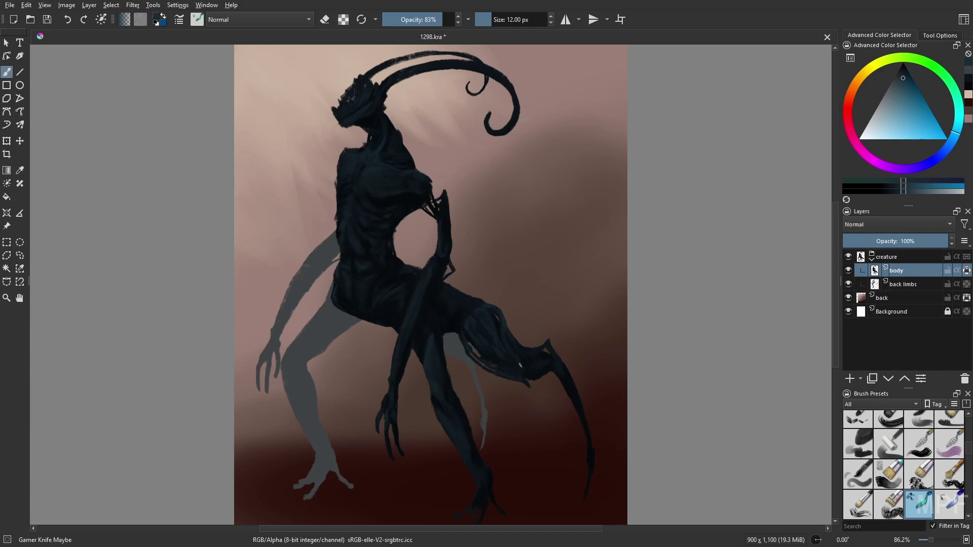
pyautogui.press('m')
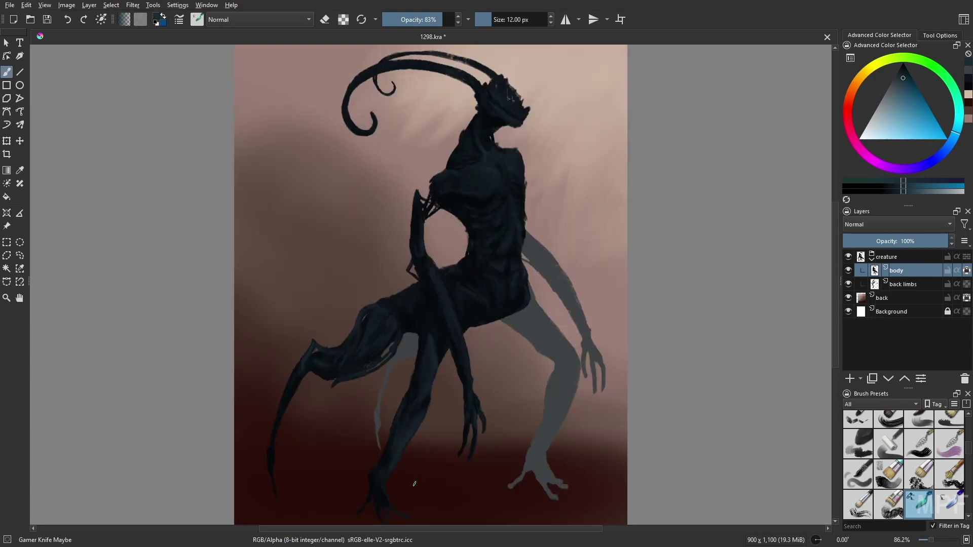
# - Reduce the brush to 8 px and paint blue muscle highlights down the near front leg and forearm
pyautogui.press('[')
pyautogui.scroll(-1, 385, 490)
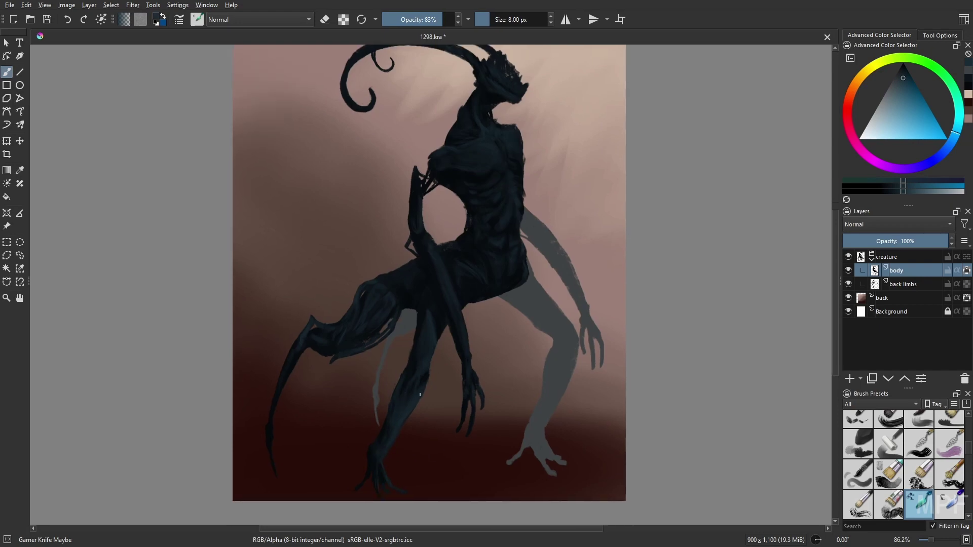
pyautogui.scroll(1, 426, 276)
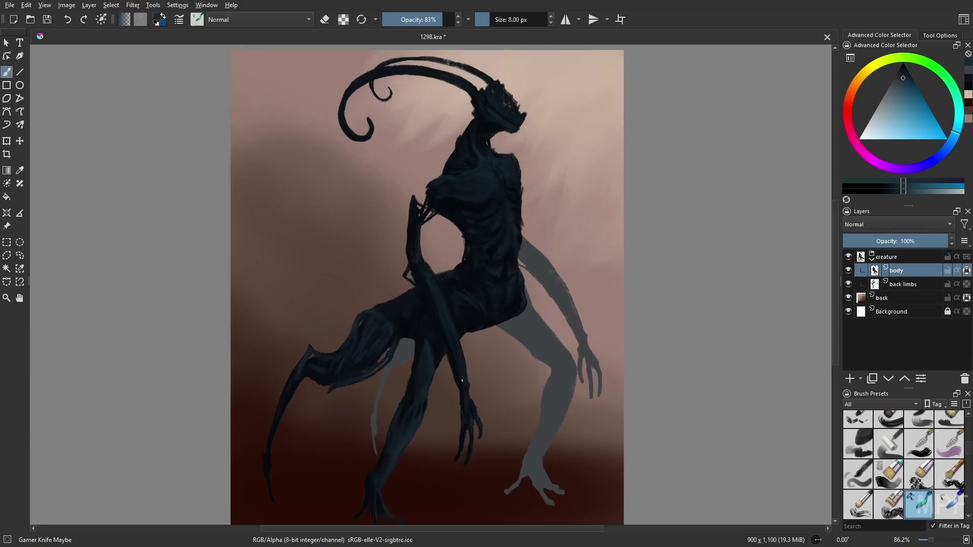
# - Switch to a dark teal at 100% opacity and 5 px and paint sinewy highlights over the torso, near arm and front leg
pyautogui.click(453, 19)
pyautogui.press('[')
pyautogui.click(908, 88)
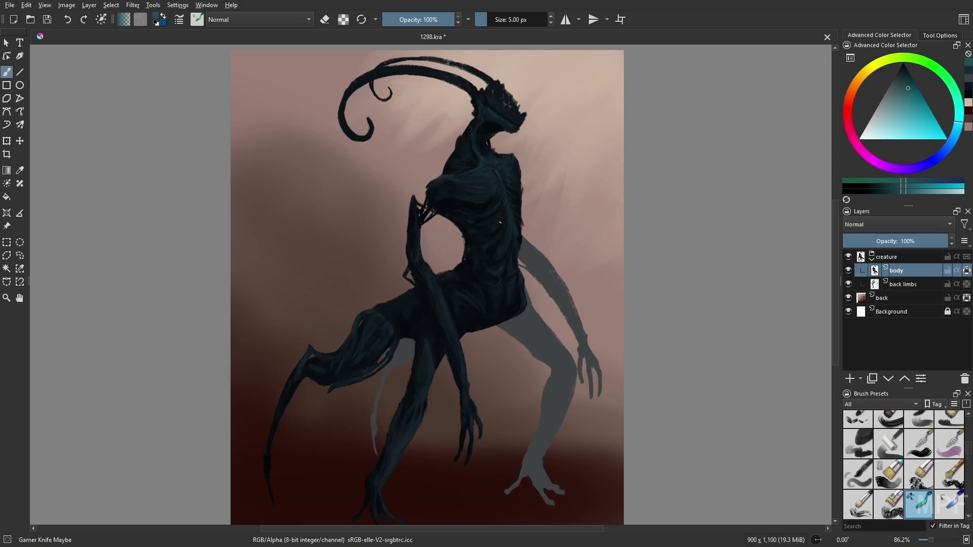
pyautogui.press('m')
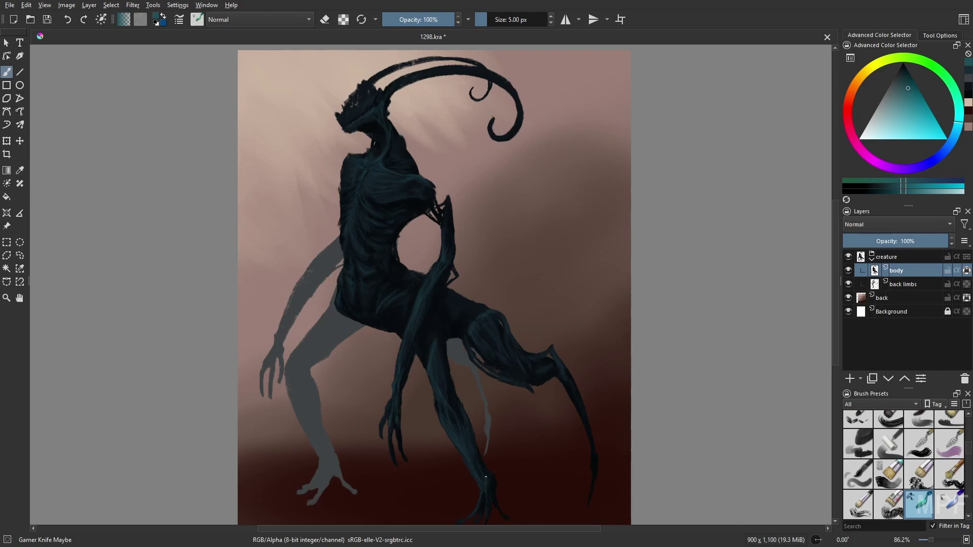
# - Define the near front foot's toes with sampled near-black gaps and dark teal tendon strokes
pyautogui.moveTo(532, 485); pyautogui.dragTo(529, 458)
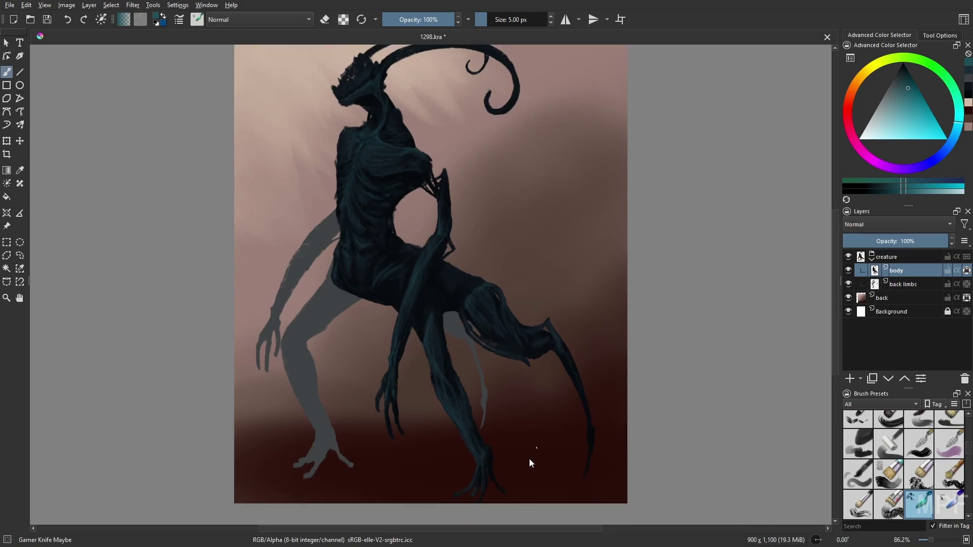
pyautogui.keyDown('ctrl'); pyautogui.click(481, 474); pyautogui.keyUp('ctrl')
pyautogui.moveTo(476, 480); pyautogui.dragTo(470, 488)
pyautogui.rightClick(533, 486)
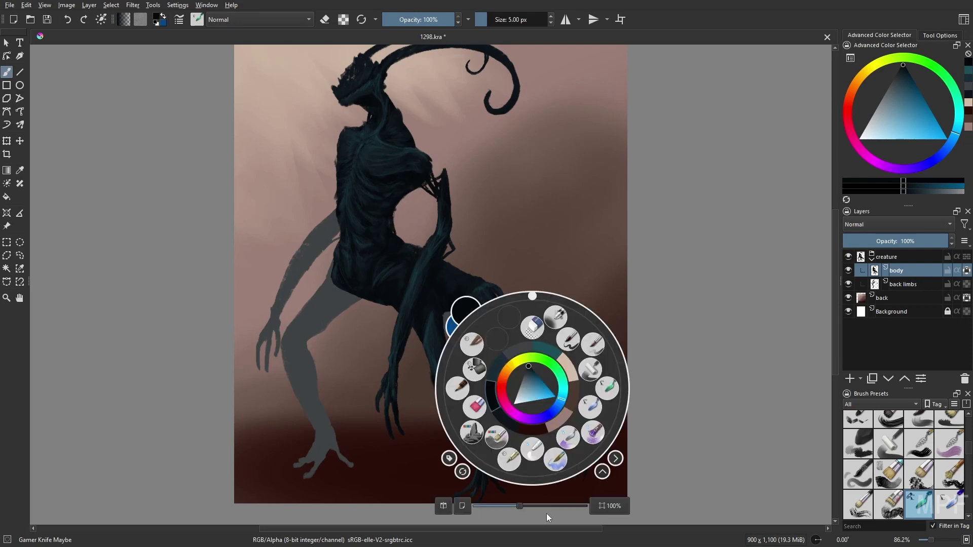
pyautogui.click(557, 420)
pyautogui.moveTo(487, 453); pyautogui.dragTo(491, 466)
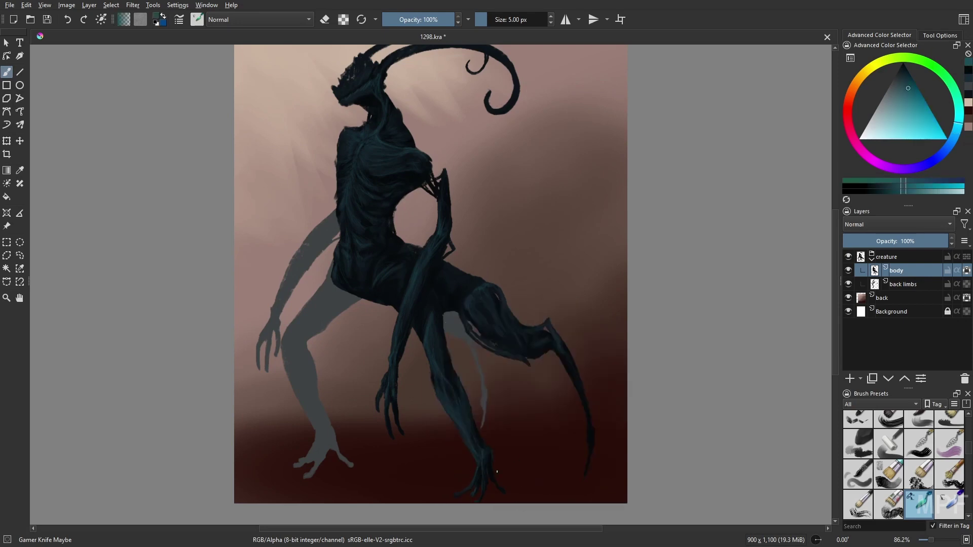
# - Fit the page in view and paint dark teal sinew strokes over the hip and the spiked rear limb
pyautogui.scroll(1, 420, 301)
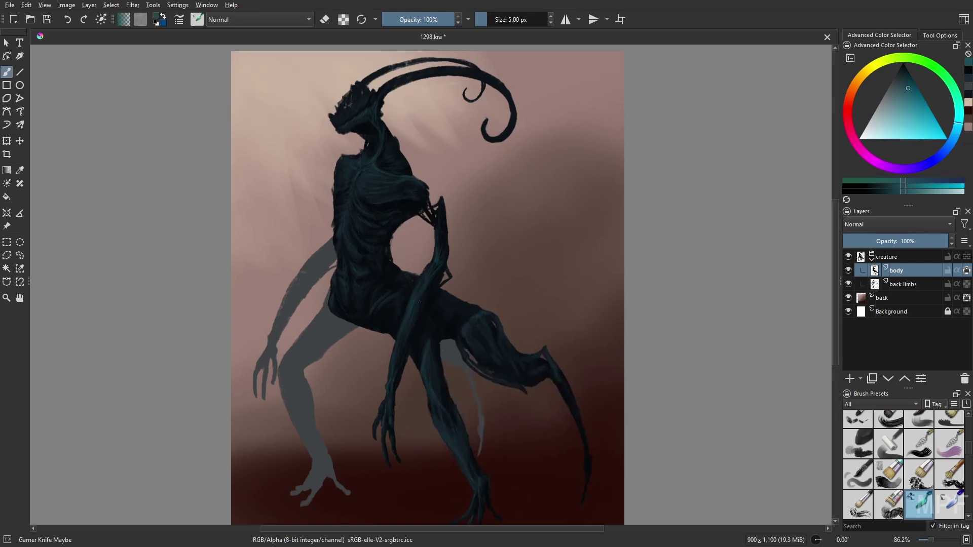
pyautogui.press('2')
pyautogui.press('m')
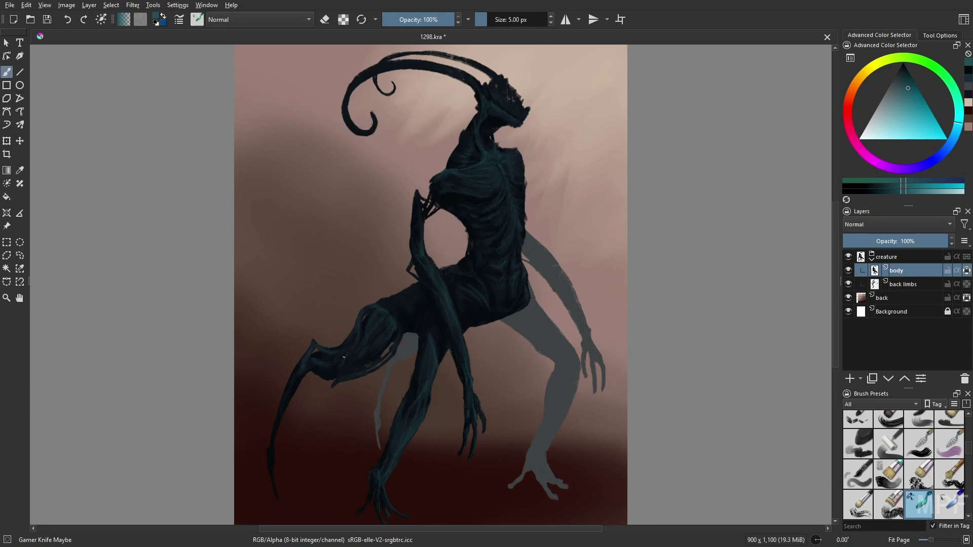
pyautogui.press('m')
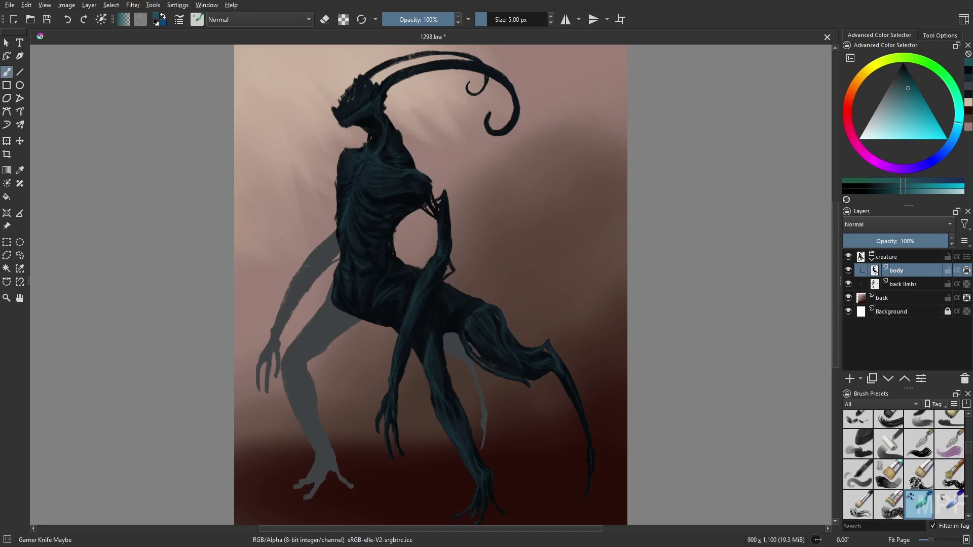
# - Lock the back limbs layer's alpha and tint the far limbs dark blue at 57% opacity, using 53.86 px and 27.20 px brush sizes
pyautogui.click(904, 284)
pyautogui.click(966, 285)
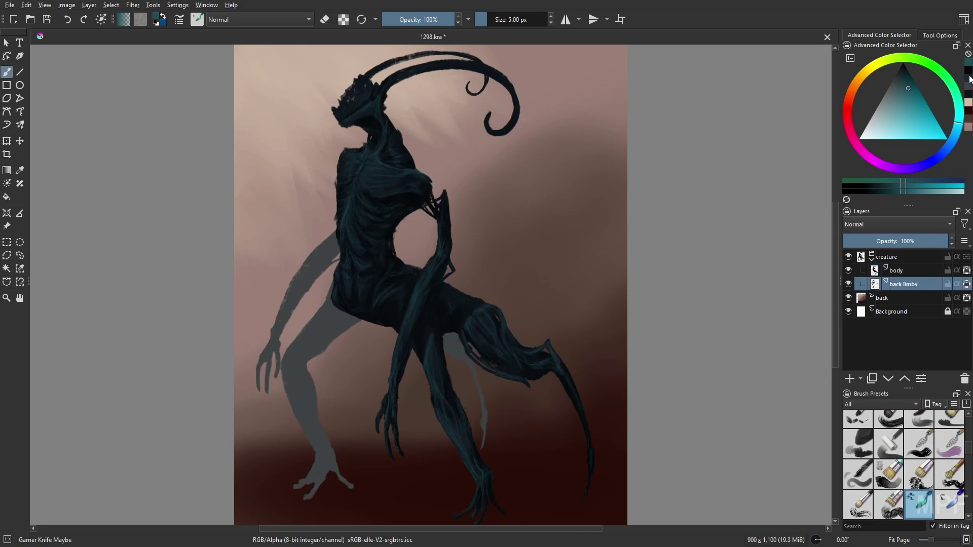
pyautogui.click(968, 78)
pyautogui.click(502, 19)
pyautogui.click(423, 19)
pyautogui.moveTo(348, 322)
pyautogui.mouseDown()
pyautogui.moveTo(325, 324)
pyautogui.moveTo(306, 355)
pyautogui.moveTo(316, 426)
pyautogui.moveTo(344, 479)
pyautogui.mouseUp()
pyautogui.moveTo(446, 345)
pyautogui.mouseDown()
pyautogui.moveTo(465, 362)
pyautogui.moveTo(486, 432)
pyautogui.mouseUp()
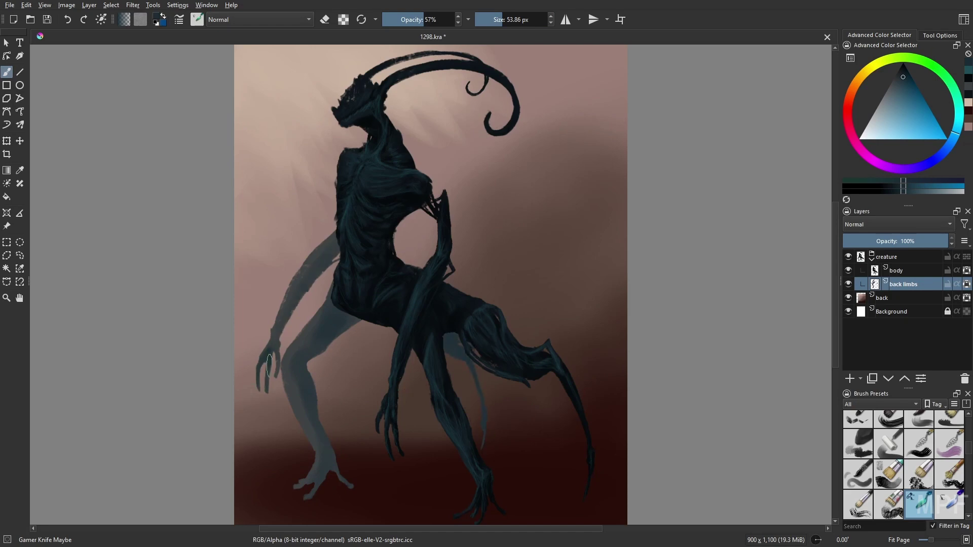
pyautogui.press('[')
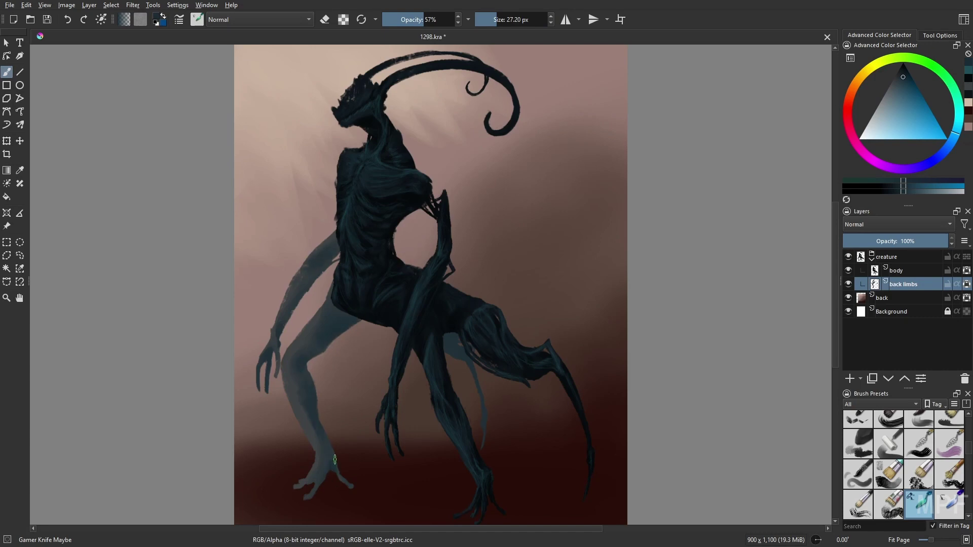
pyautogui.press('m')
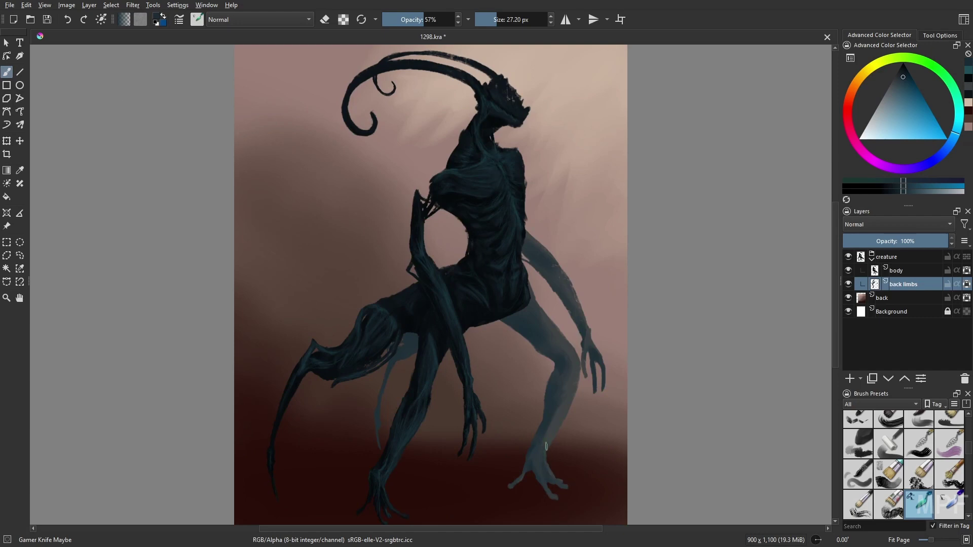
# - On the body layer, use a 10.20 px brush in a darker blue to darken the top of the near front leg
pyautogui.press('pageup')
pyautogui.click(491, 21)
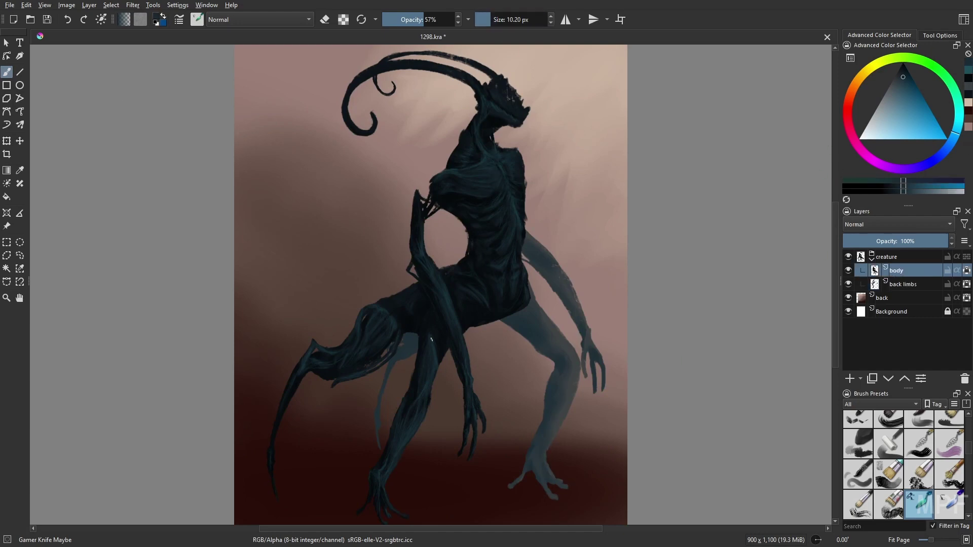
pyautogui.rightClick(531, 361)
pyautogui.click(504, 392)
pyautogui.click(429, 355)
pyautogui.moveTo(432, 337); pyautogui.dragTo(435, 350)
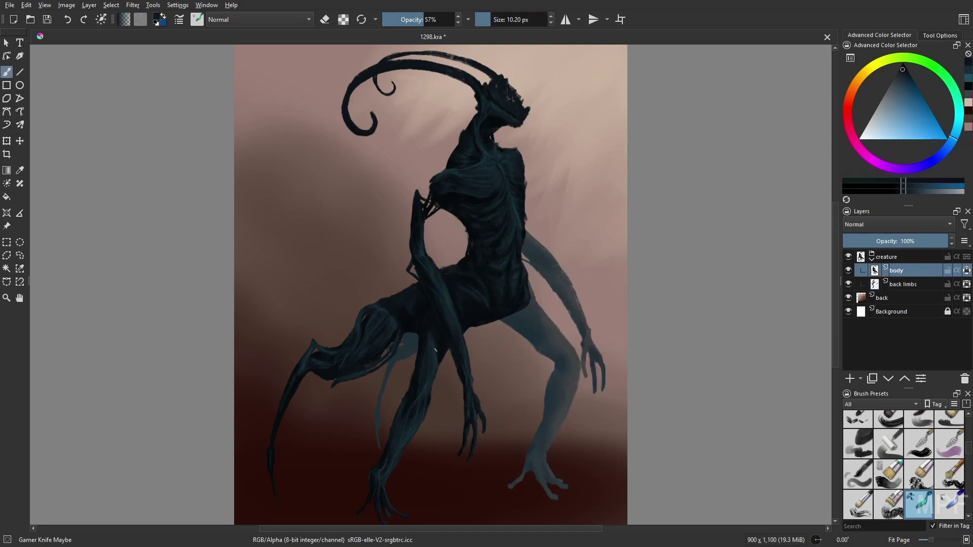
# - On the back limbs layer, enlarge the brush to 60.07 px and darken the far front leg's thigh where it meets the body
pyautogui.press('m')
pyautogui.press('pagedown')
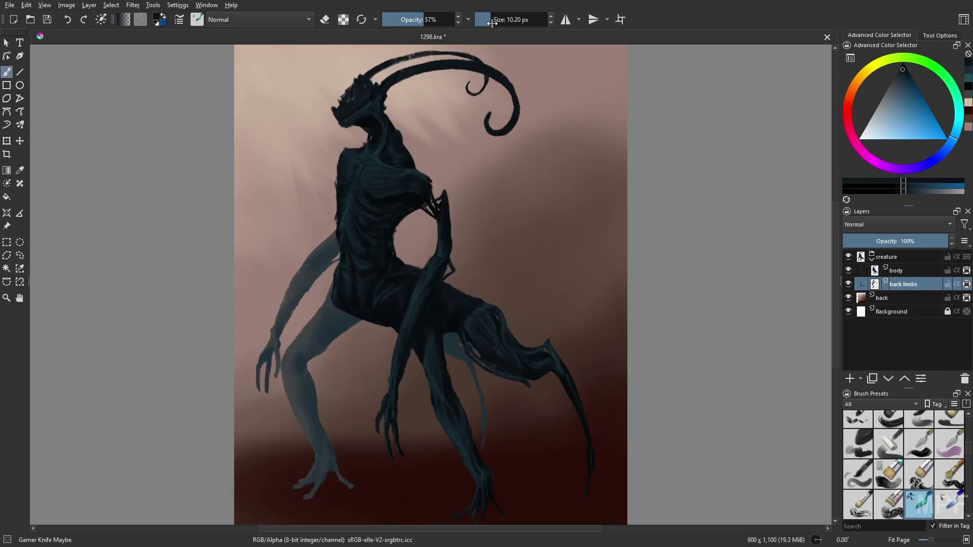
pyautogui.press(']')
pyautogui.press(']')
pyautogui.press(']')
pyautogui.press(']')
pyautogui.press(']')
pyautogui.moveTo(340, 323)
pyautogui.mouseDown()
pyautogui.moveTo(327, 319)
pyautogui.moveTo(312, 357)
pyautogui.mouseUp()
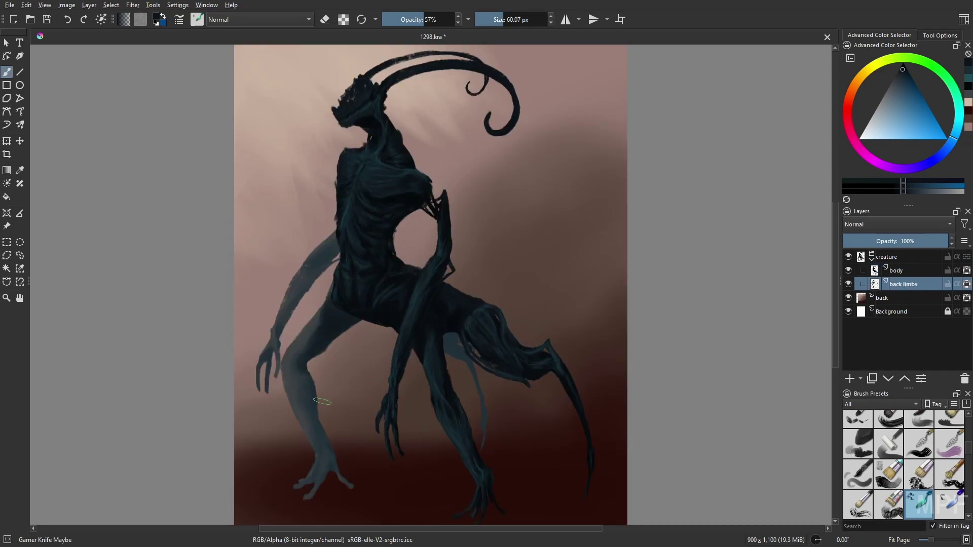
# - Reduce the brush to 21.90 px and shade the far arm and far rear leg in dark blue
pyautogui.press('[')
pyautogui.press('[')
pyautogui.press('[')
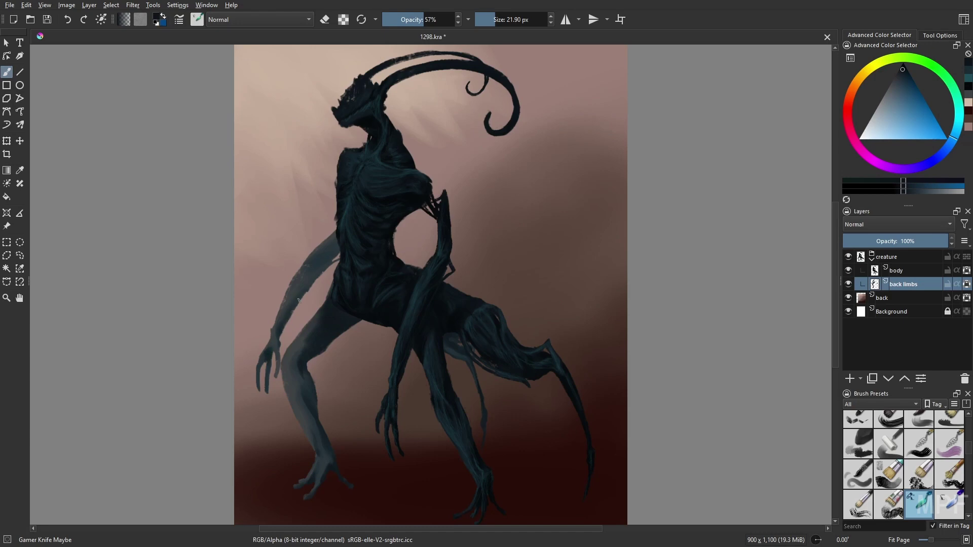
pyautogui.moveTo(300, 293); pyautogui.dragTo(287, 311)
# - Sample a near-black blue and darken the far front leg's thigh and knee on the back limbs layer
pyautogui.rightClick(366, 319)
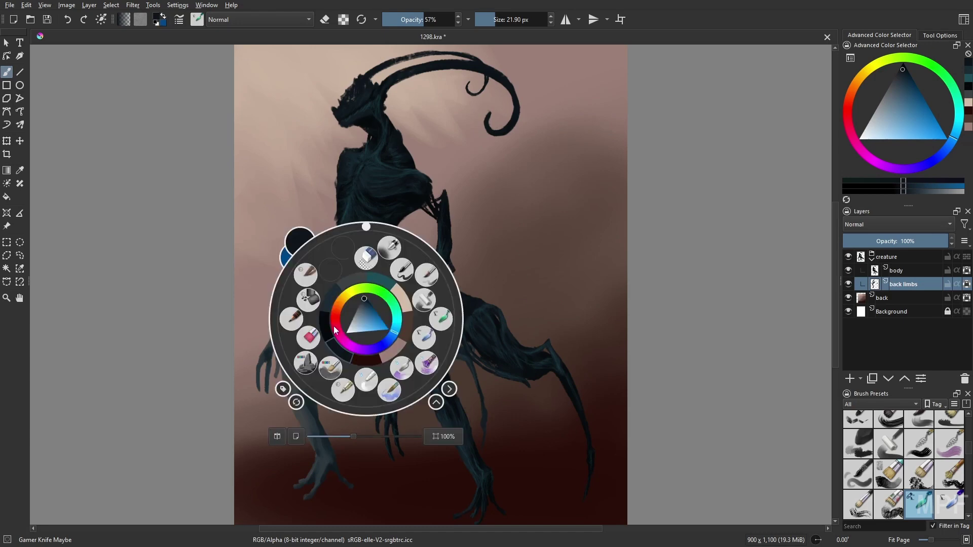
pyautogui.click(329, 330)
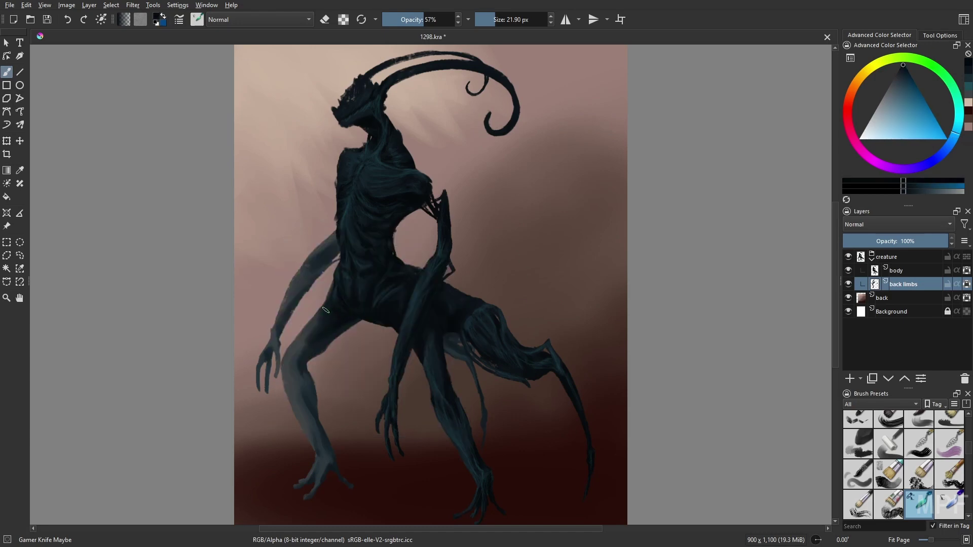
pyautogui.press('m')
pyautogui.click(911, 274)
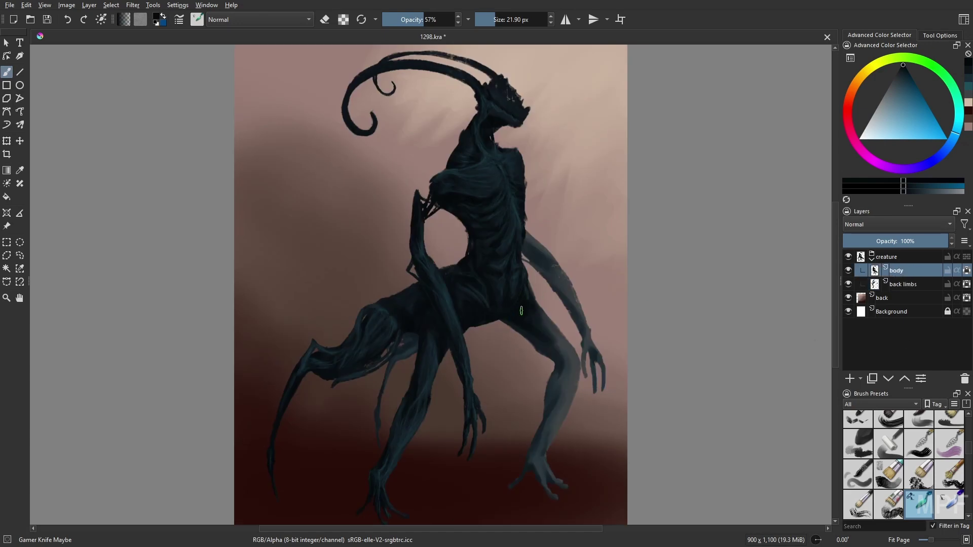
pyautogui.press('pagedown')
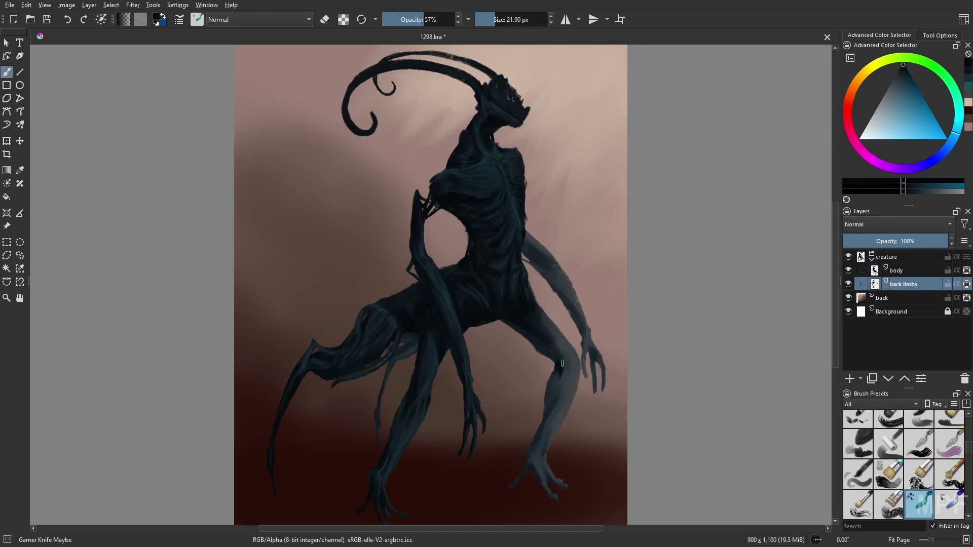
pyautogui.press('m')
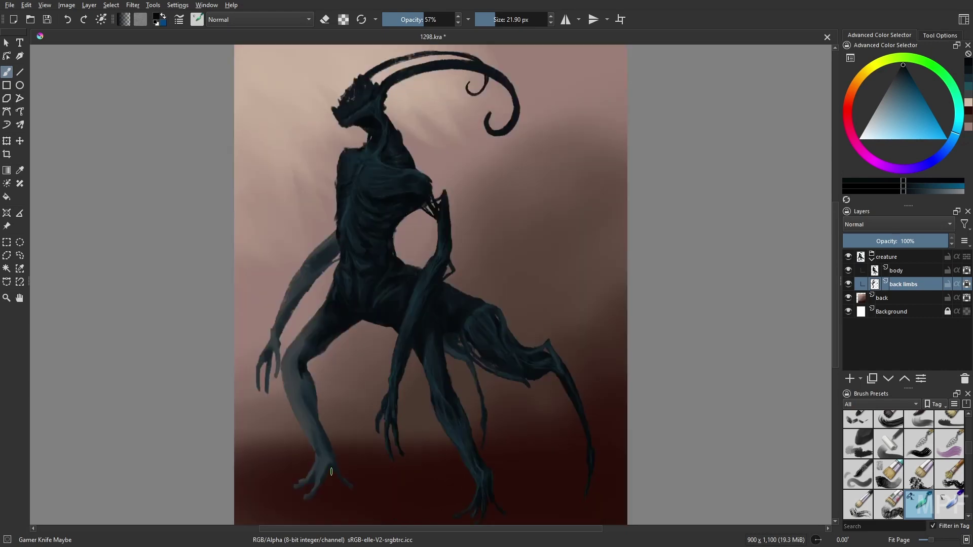
# - Reduce the brush to 12 px and shade the far front leg's shin and ankle
pyautogui.press('[')
pyautogui.press('[')
pyautogui.press('[')
pyautogui.press('m')
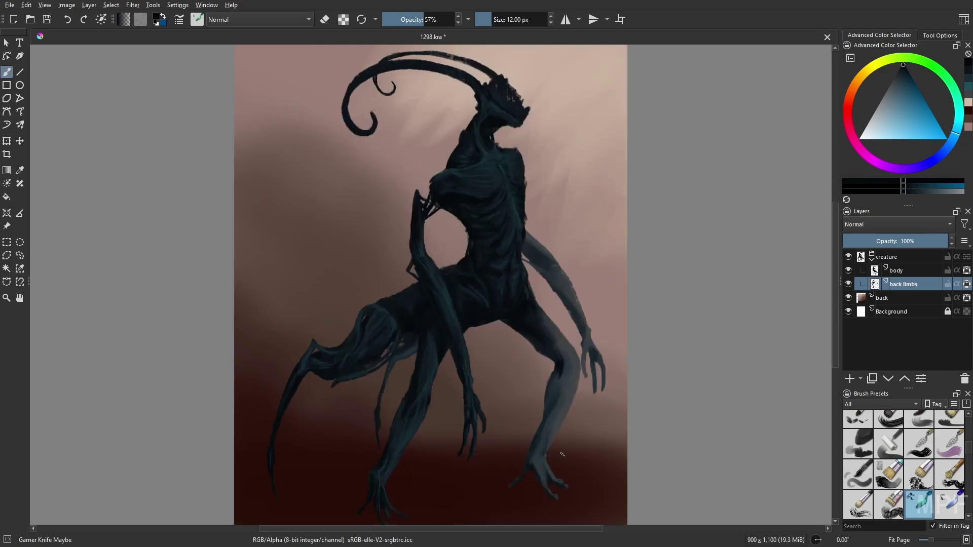
pyautogui.press('m')
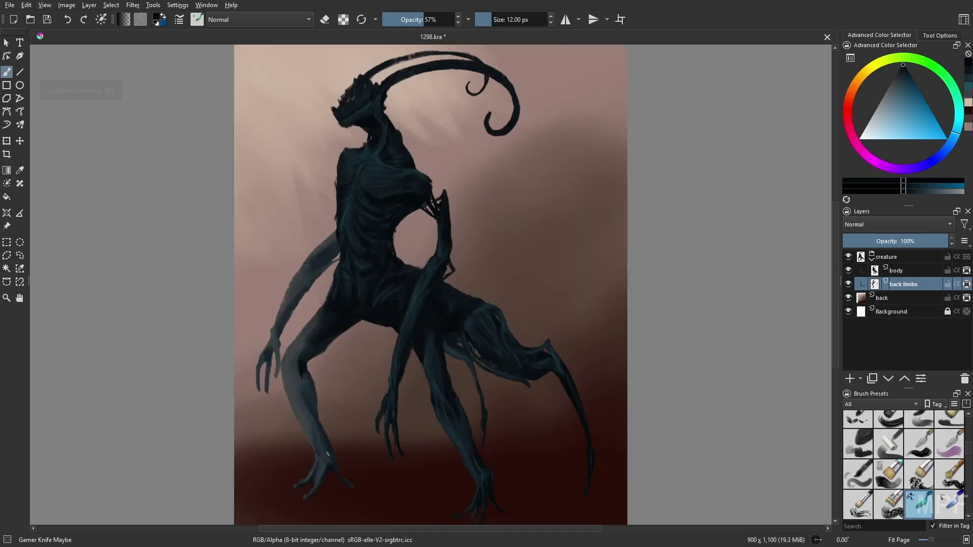
# - Paint teal muscle strokes over the far front leg and far arm, using 8 px and 6 px brush sizes
pyautogui.press('[')
pyautogui.rightClick(333, 381)
pyautogui.click(336, 366)
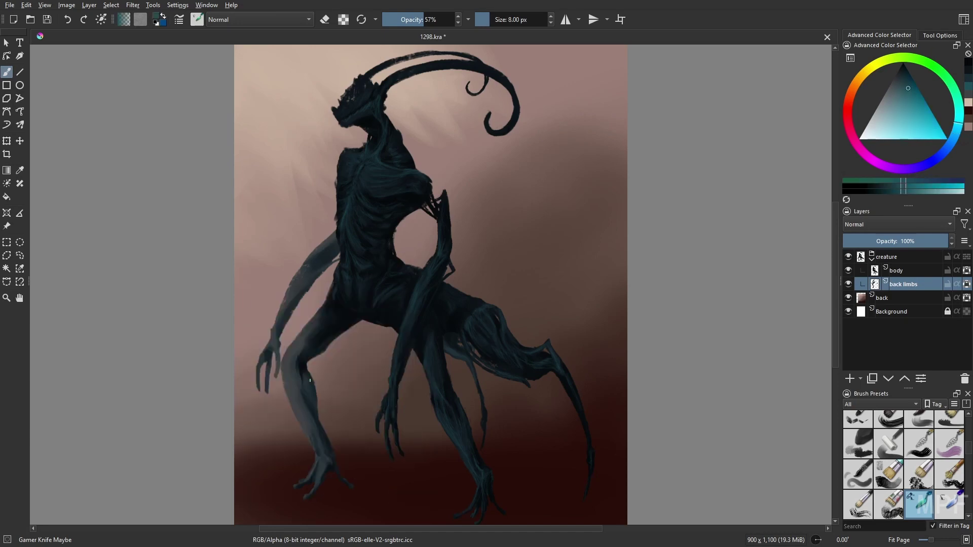
pyautogui.press('[')
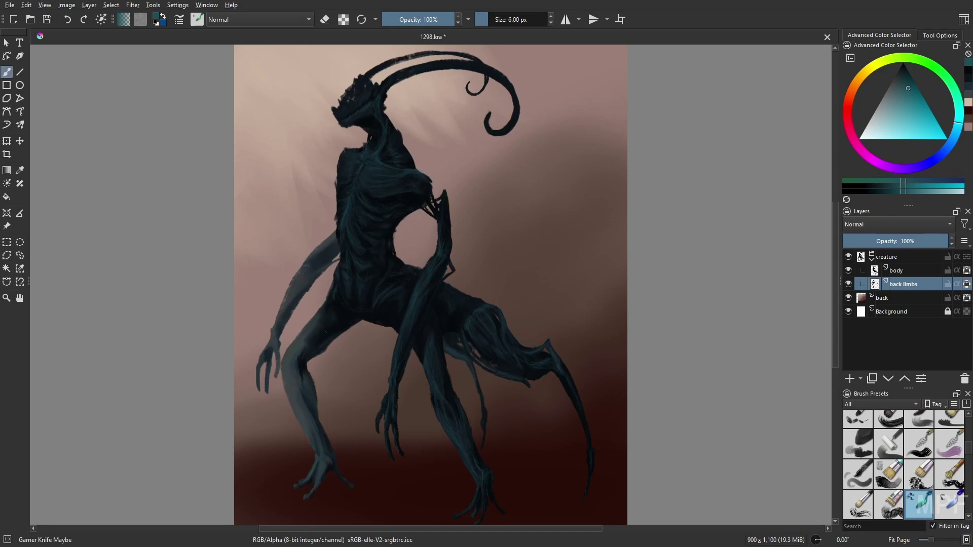
pyautogui.press('m')
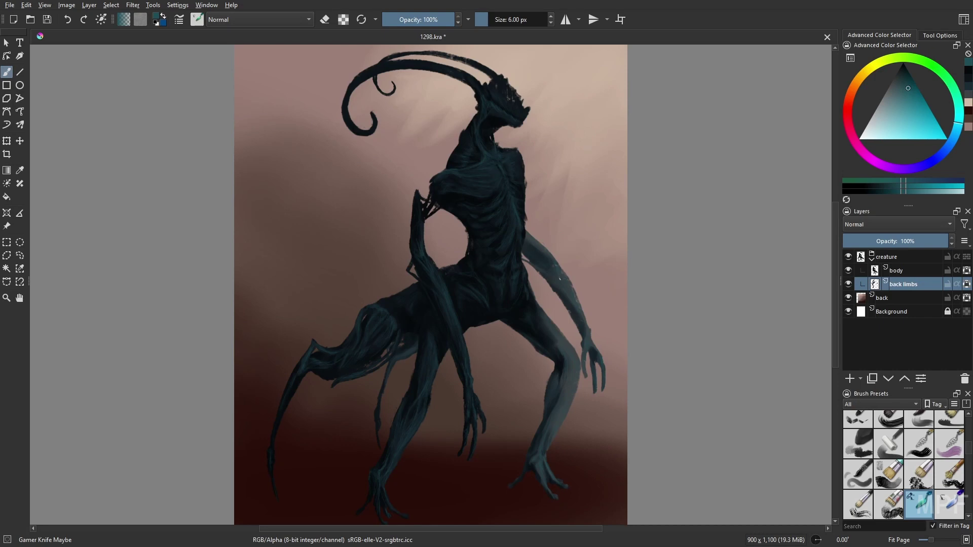
pyautogui.press('m')
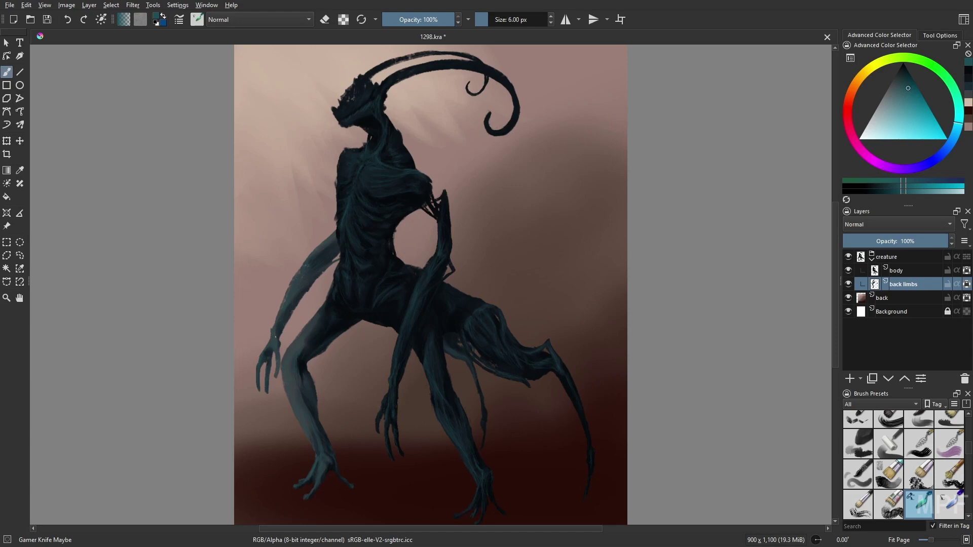
# - Pick dark blue and shade the far wrist and the far foot's toes with the 6 px brush
pyautogui.rightClick(440, 379)
pyautogui.click(395, 383)
pyautogui.moveTo(275, 332); pyautogui.dragTo(278, 322)
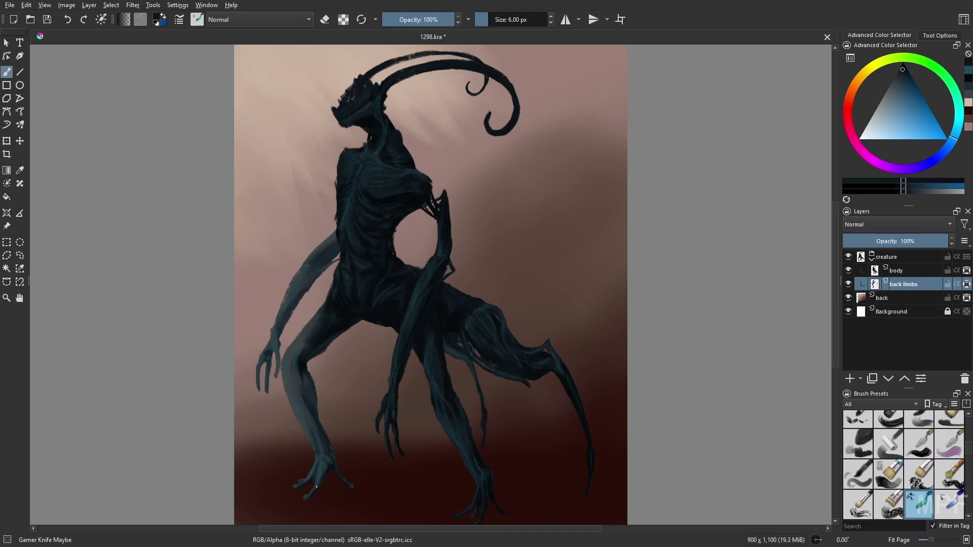
# - On the body layer, darken the spiked rear limb's thigh with a near-black blue 11.22 px brush
pyautogui.rightClick(552, 284)
pyautogui.click(510, 291)
pyautogui.click(897, 272)
pyautogui.click(490, 20)
pyautogui.moveTo(480, 321); pyautogui.dragTo(507, 358)
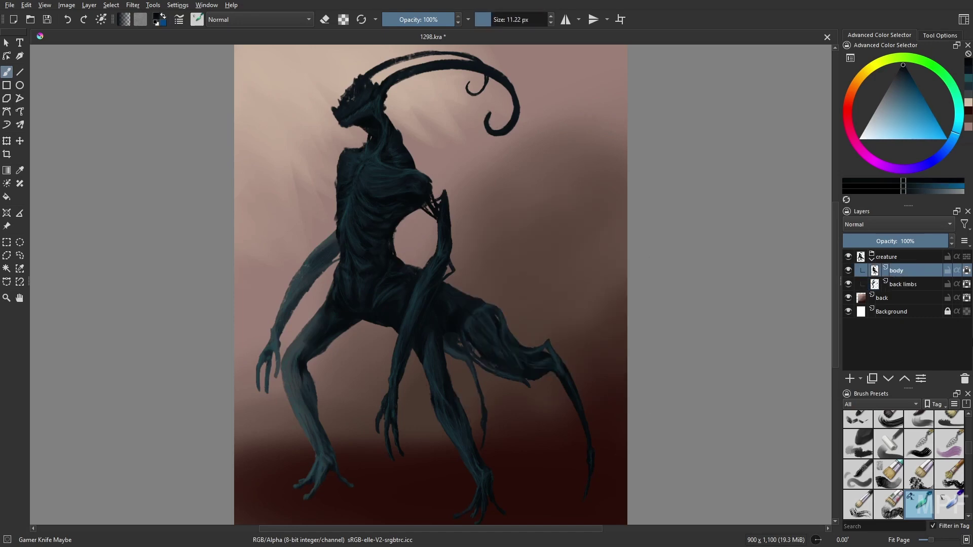
# - Unlock the body layer's alpha, fill out the head's dark shape and paint teal strokes across the face
pyautogui.click(967, 270)
pyautogui.press('m')
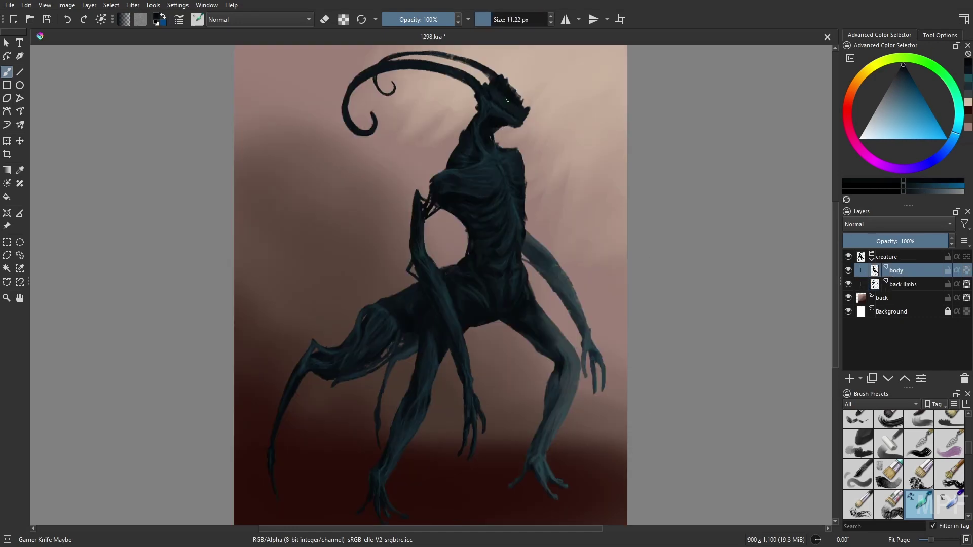
pyautogui.rightClick(521, 388)
pyautogui.click(502, 429)
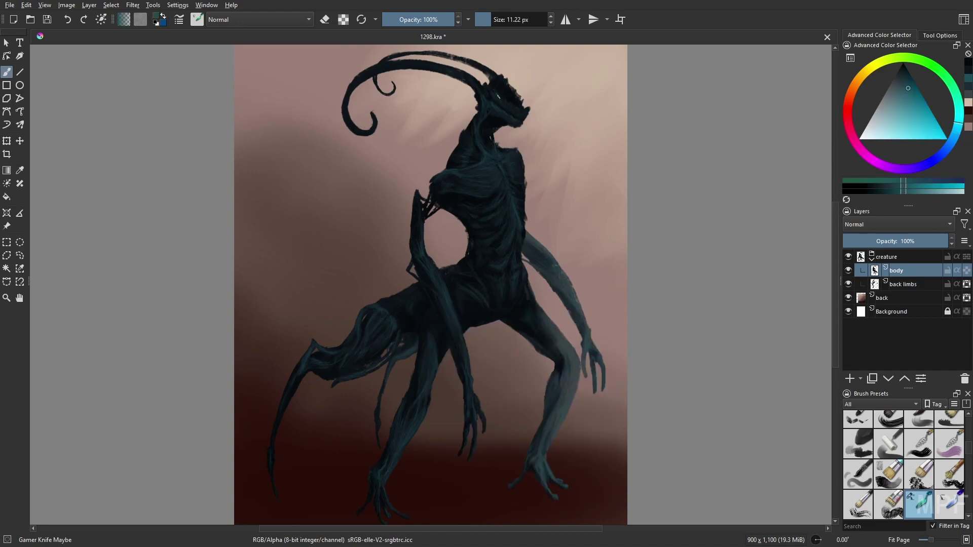
pyautogui.moveTo(495, 91); pyautogui.dragTo(519, 107)
pyautogui.click(528, 108)
# - Use a 7 px teal brush to texture the horns and head, with alpha unlocked for the crest's edge
pyautogui.press('[')
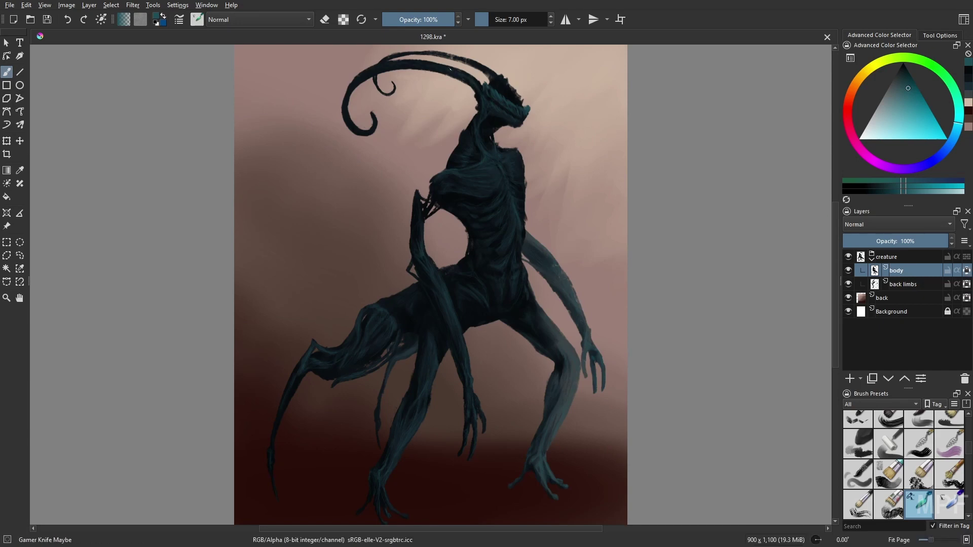
pyautogui.moveTo(476, 82); pyautogui.dragTo(484, 92)
pyautogui.press('m')
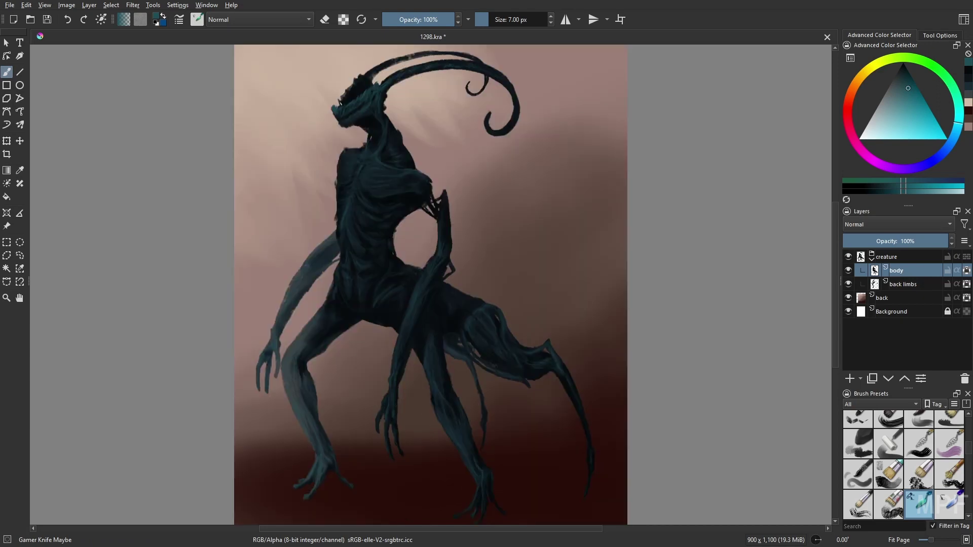
pyautogui.click(966, 271)
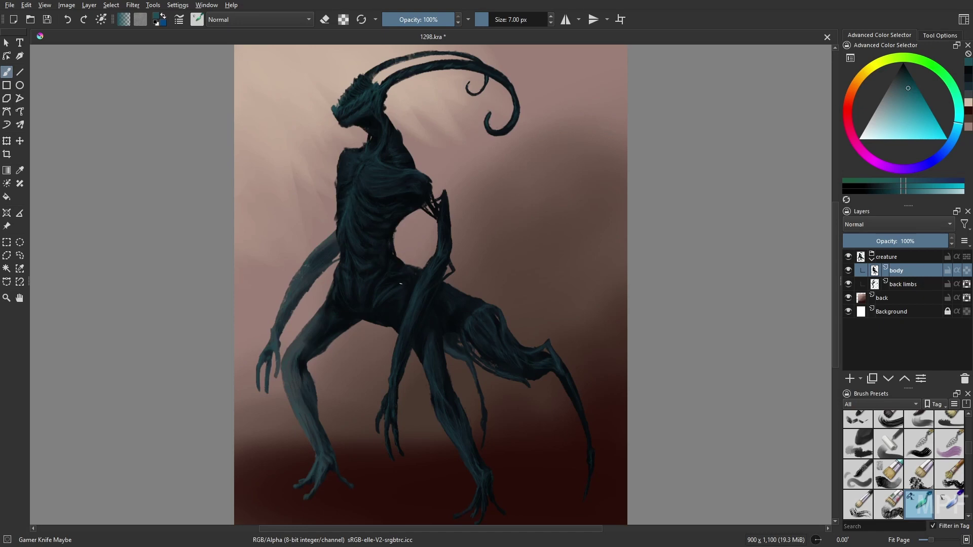
pyautogui.press('m')
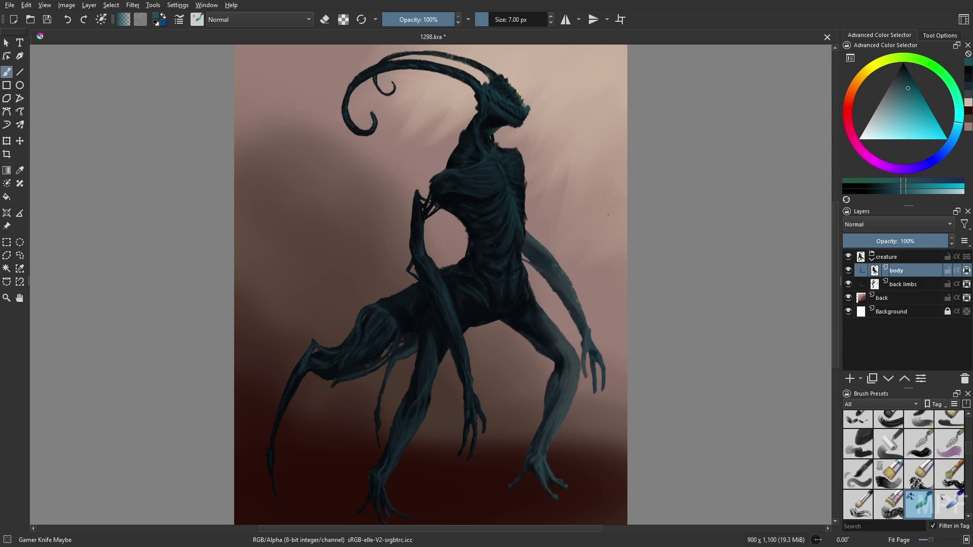
# - Choose the Airbrush Soft preset and a dusty pink, and add an alpha-inheriting layer named "back lighting" above back limbs
pyautogui.click(904, 285)
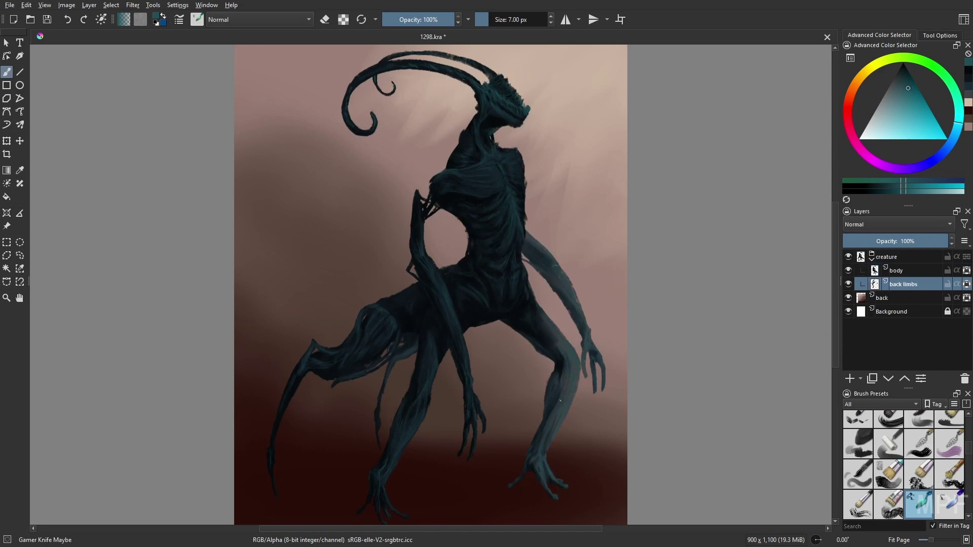
pyautogui.press('/')
pyautogui.rightClick(645, 336)
pyautogui.click(659, 377)
pyautogui.click(849, 378)
pyautogui.doubleClick(896, 284)
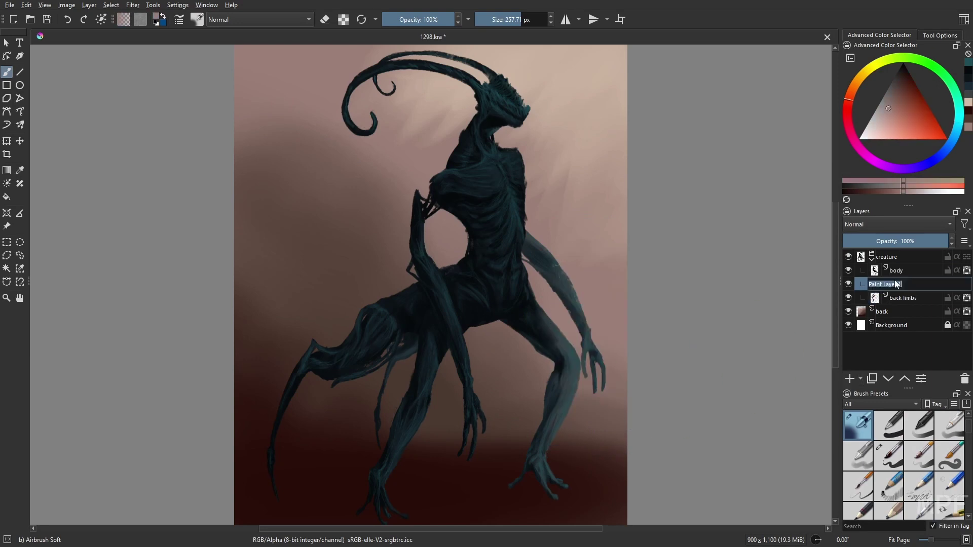
pyautogui.write('back lighting')
pyautogui.press('Return')
pyautogui.click(956, 284)
# - Airbrush a pink haze over the far legs and far arm at 24% opacity with the 257.71 px brush
pyautogui.click(400, 19)
pyautogui.moveTo(569, 350); pyautogui.dragTo(560, 400)
pyautogui.hotkey('ctrl', 'z')
pyautogui.moveTo(582, 335); pyautogui.dragTo(562, 284)
pyautogui.moveTo(379, 436); pyautogui.dragTo(405, 355)
pyautogui.moveTo(587, 428); pyautogui.dragTo(619, 350)
# - Pick a dark red and airbrush it over the far front foot on the back lighting layer
pyautogui.rightClick(664, 293)
pyautogui.click(688, 330)
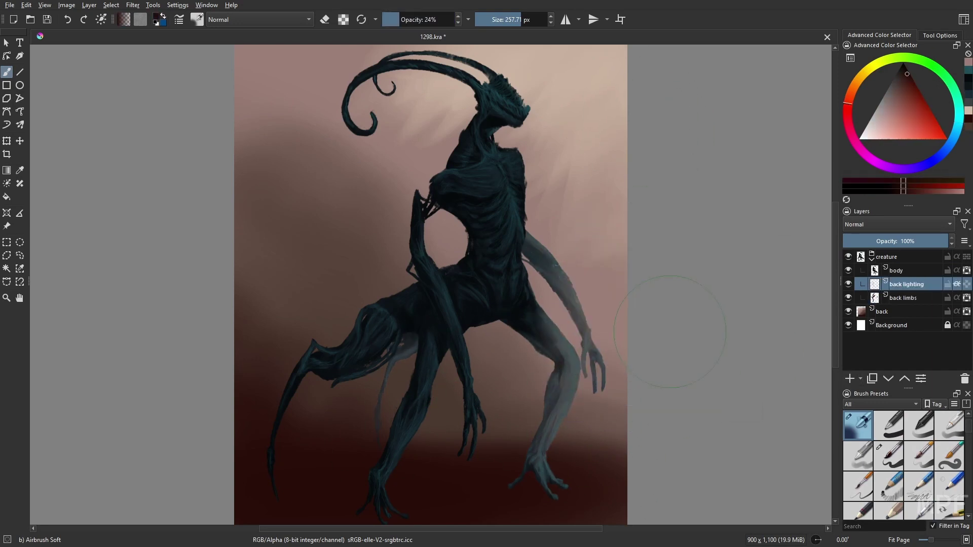
pyautogui.moveTo(575, 473); pyautogui.dragTo(587, 463)
pyautogui.press('m')
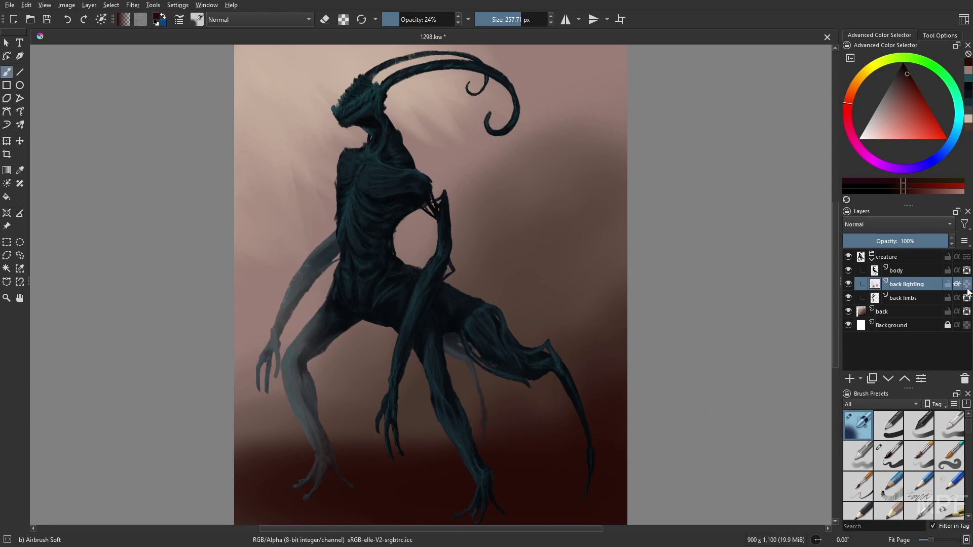
# - Add a Gaussian Blur filter mask to the back limbs layer and erase parts of it with the soft airbrush
pyautogui.press('pagedown')
pyautogui.click(131, 6)
pyautogui.click(178, 28)
pyautogui.click(773, 306)
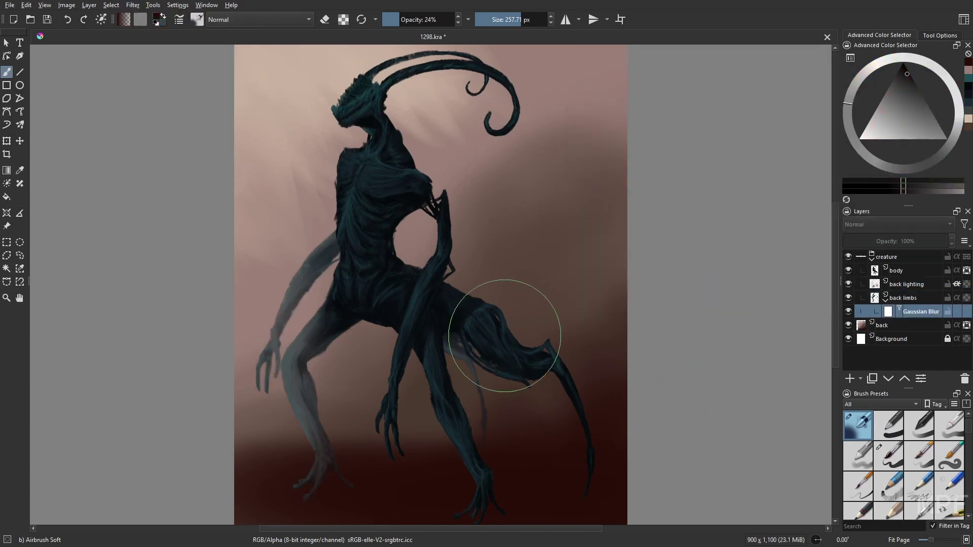
pyautogui.press('e')
pyautogui.moveTo(378, 345); pyautogui.dragTo(472, 358)
# - On the body layer, paint a row of bright teal eye marks along the face with the 3 px liner brush
pyautogui.click(907, 271)
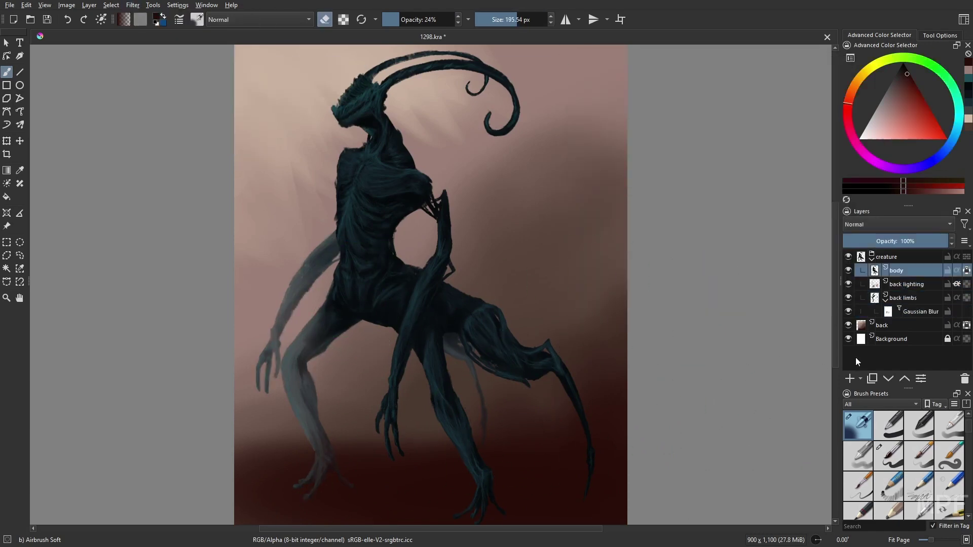
pyautogui.click(885, 301)
pyautogui.rightClick(628, 364)
pyautogui.click(642, 324)
pyautogui.rightClick(590, 389)
pyautogui.click(568, 459)
pyautogui.scroll(3, 370, 133)
pyautogui.click(918, 117)
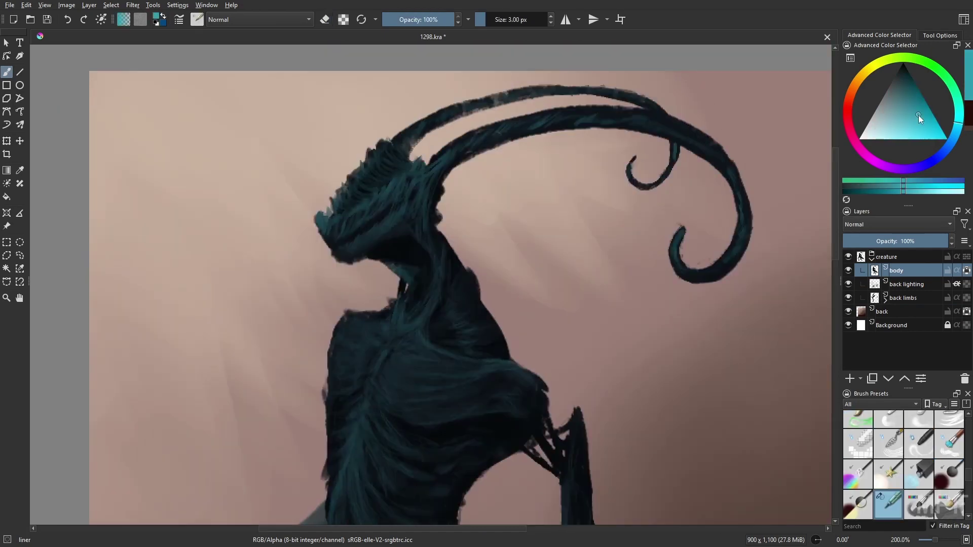
pyautogui.moveTo(375, 202); pyautogui.dragTo(414, 213)
pyautogui.press('-')
pyautogui.moveTo(443, 258); pyautogui.dragTo(432, 218)
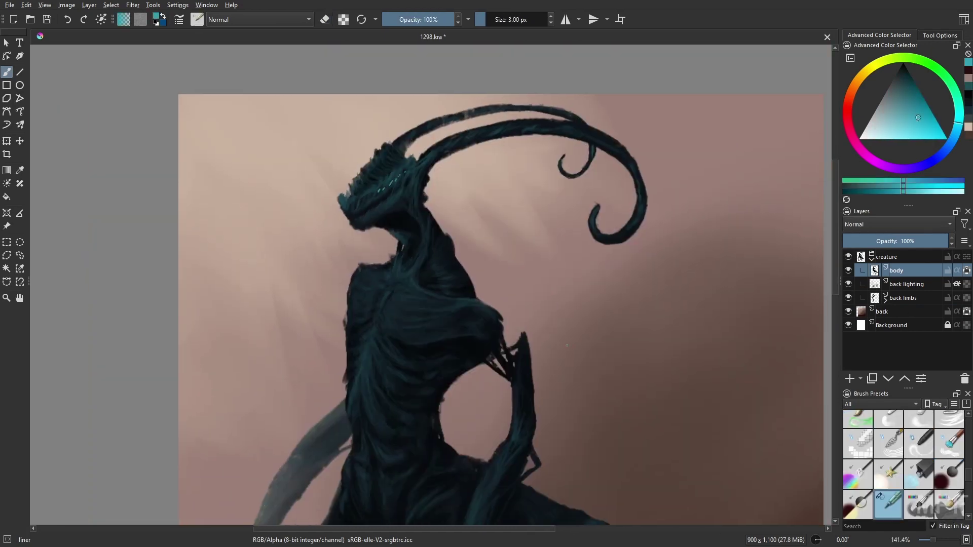
# - Set the 6 px Gamer Knife brush to Color Dodge and add teal glow to the eyes and horns
pyautogui.press('-')
pyautogui.press('m')
pyautogui.rightClick(518, 264)
pyautogui.click(519, 201)
pyautogui.click(288, 20)
pyautogui.click(291, 35)
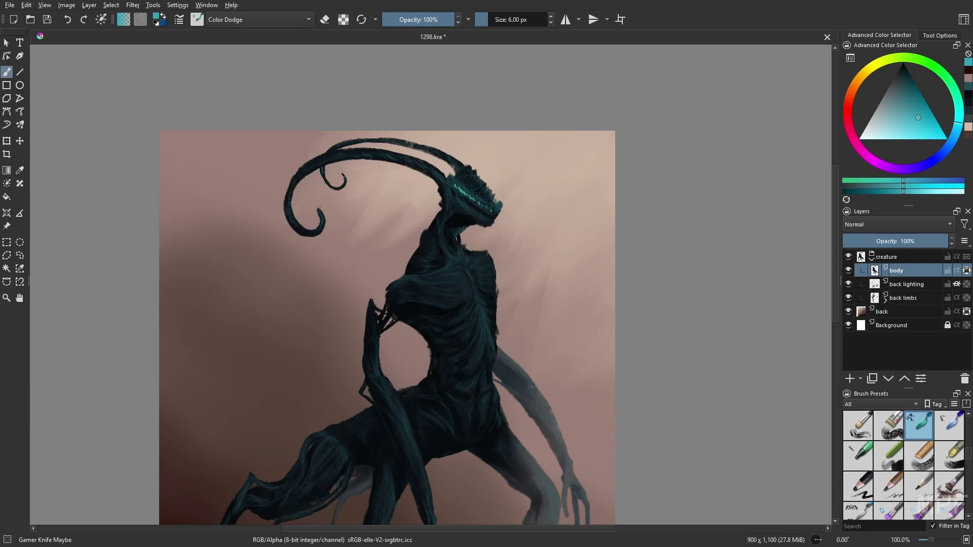
pyautogui.moveTo(447, 185); pyautogui.dragTo(419, 162)
pyautogui.moveTo(318, 210); pyautogui.dragTo(320, 229)
# - Reduce the brush to 5 px, pick dark blue and dodge blue glints over the neck, shoulder and ribs
pyautogui.press('2')
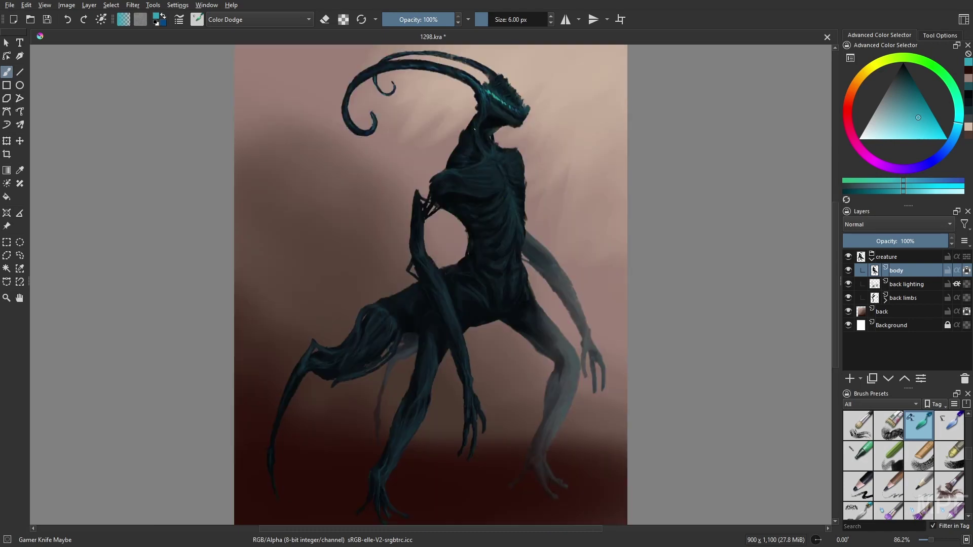
pyautogui.press('[')
pyautogui.rightClick(633, 389)
pyautogui.click(603, 363)
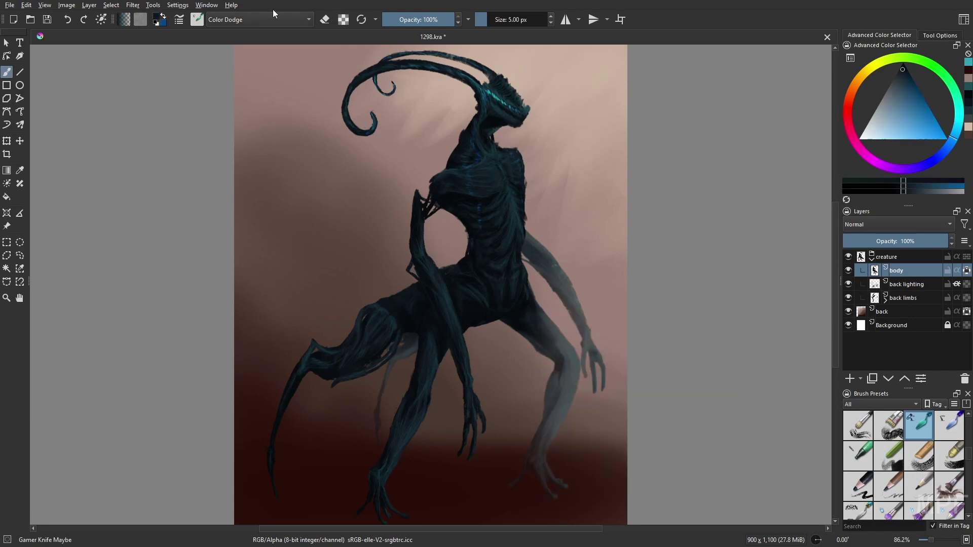
# - Return the brush to Normal blending and refine the face and torso with dark blue and teal strokes
pyautogui.click(273, 19)
pyautogui.click(253, 128)
pyautogui.click(263, 19)
pyautogui.click(253, 117)
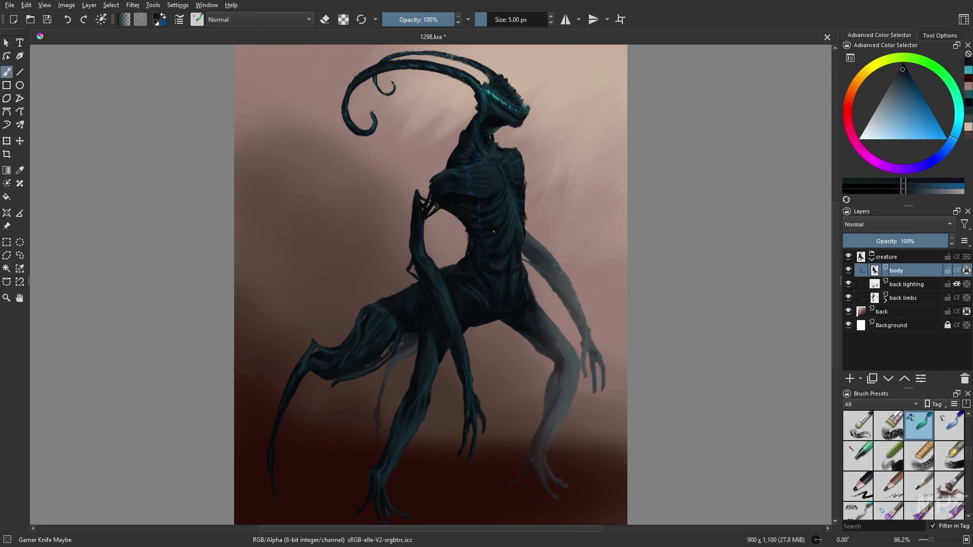
pyautogui.press('m')
pyautogui.moveTo(354, 107); pyautogui.dragTo(344, 125)
pyautogui.rightClick(435, 186)
pyautogui.click(429, 147)
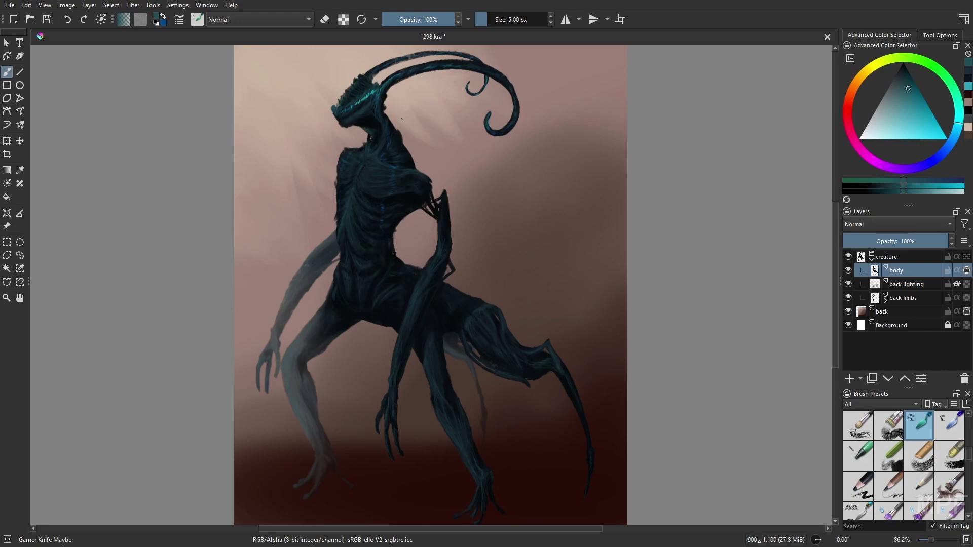
# - On the back layer, airbrush a ground shadow beneath the far foot in dark red with the 40 px soft airbrush set to Multiply
pyautogui.press('m')
pyautogui.click(896, 312)
pyautogui.press('-')
pyautogui.rightClick(571, 389)
pyautogui.click(574, 324)
pyautogui.click(238, 19)
pyautogui.click(237, 91)
pyautogui.moveTo(509, 372); pyautogui.dragTo(494, 372)
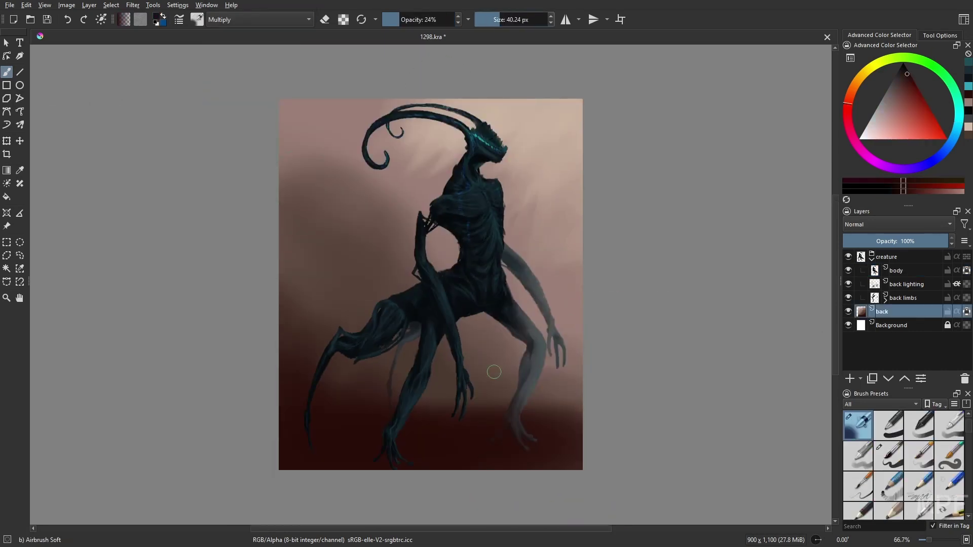
pyautogui.moveTo(503, 448)
pyautogui.mouseDown()
pyautogui.moveTo(371, 459)
pyautogui.moveTo(381, 462)
pyautogui.moveTo(344, 427)
pyautogui.moveTo(332, 461)
pyautogui.moveTo(453, 455)
pyautogui.moveTo(384, 417)
pyautogui.moveTo(528, 451)
pyautogui.mouseUp()
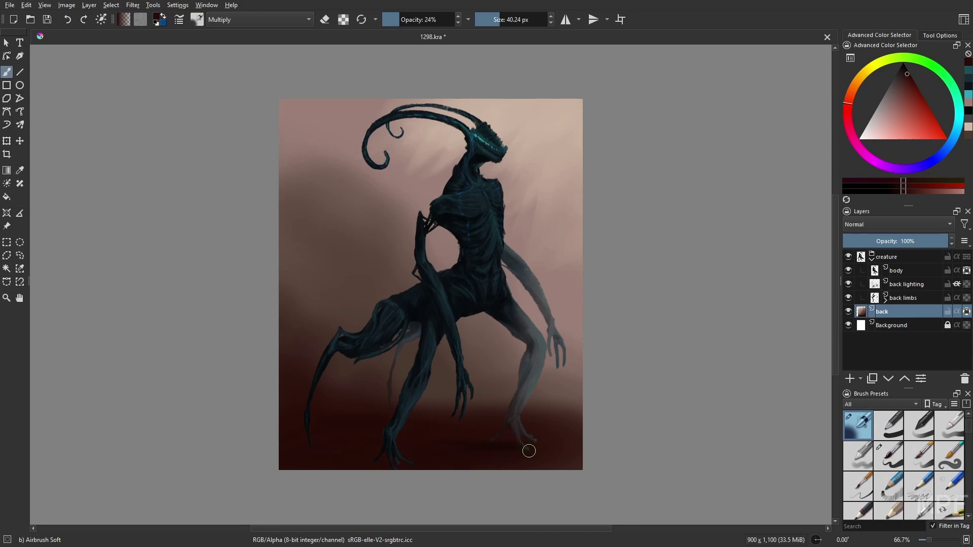
# - Darken the ground under the creature with the airbrush at about 156 px, and refine the foot shadows at 40 px
pyautogui.moveTo(331, 436)
pyautogui.keyDown('shift'); pyautogui.mouseDown()
pyautogui.moveTo(387, 436)
pyautogui.moveTo(401, 478)
pyautogui.moveTo(374, 478)
pyautogui.moveTo(414, 452)
pyautogui.mouseUp(); pyautogui.keyUp('shift')
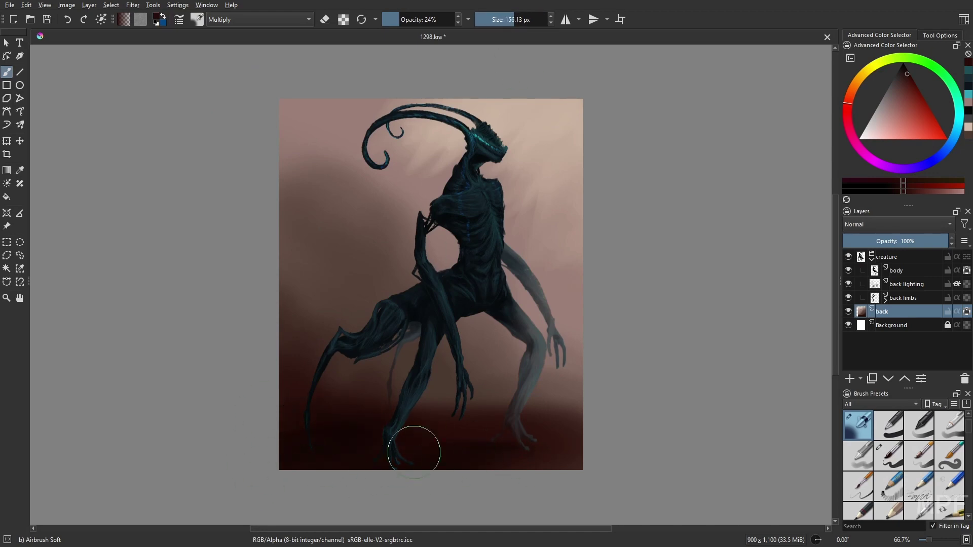
pyautogui.press('m')
pyautogui.press('[')
pyautogui.press('[')
pyautogui.press('[')
pyautogui.press('[')
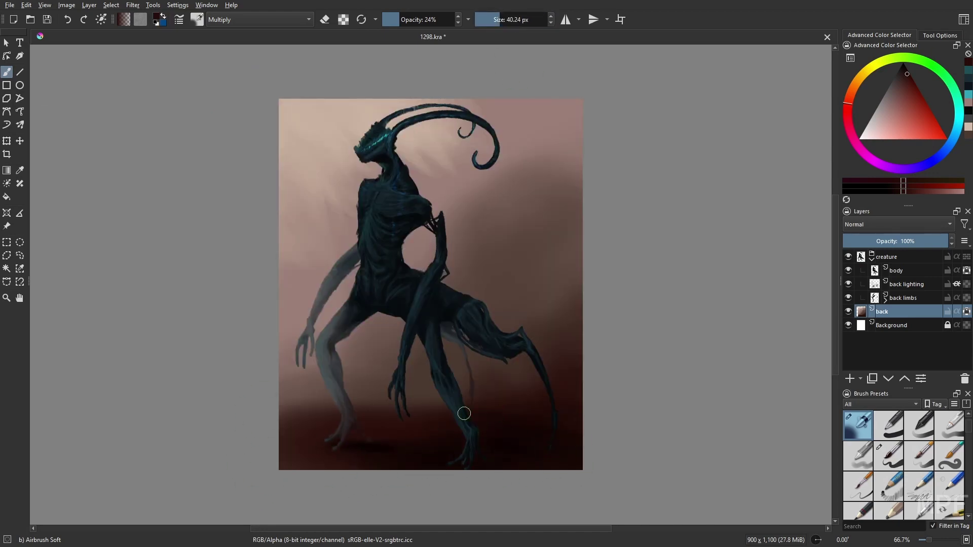
# - Smooth the ground shadows around the feet with the Blender Basic brush at about 90 px and 31% opacity
pyautogui.rightClick(623, 388)
pyautogui.click(683, 432)
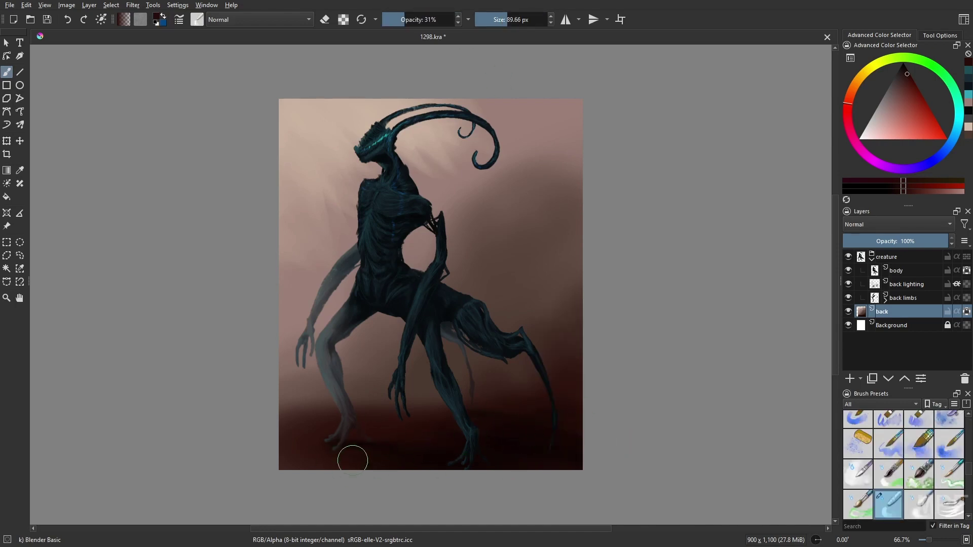
pyautogui.press('+')
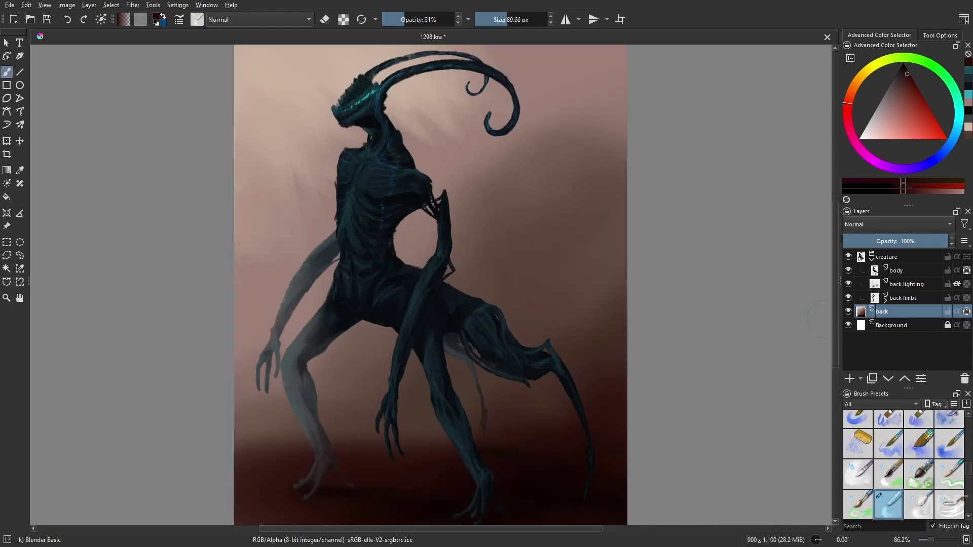
# - On the body layer, touch up the creature's hip area in near-black blue with the 5 px Gamer Knife Maybe brush
pyautogui.rightClick(715, 349)
pyautogui.click(758, 357)
pyautogui.rightClick(710, 387)
pyautogui.click(708, 324)
pyautogui.click(895, 271)
pyautogui.moveTo(457, 324); pyautogui.dragTo(459, 321)
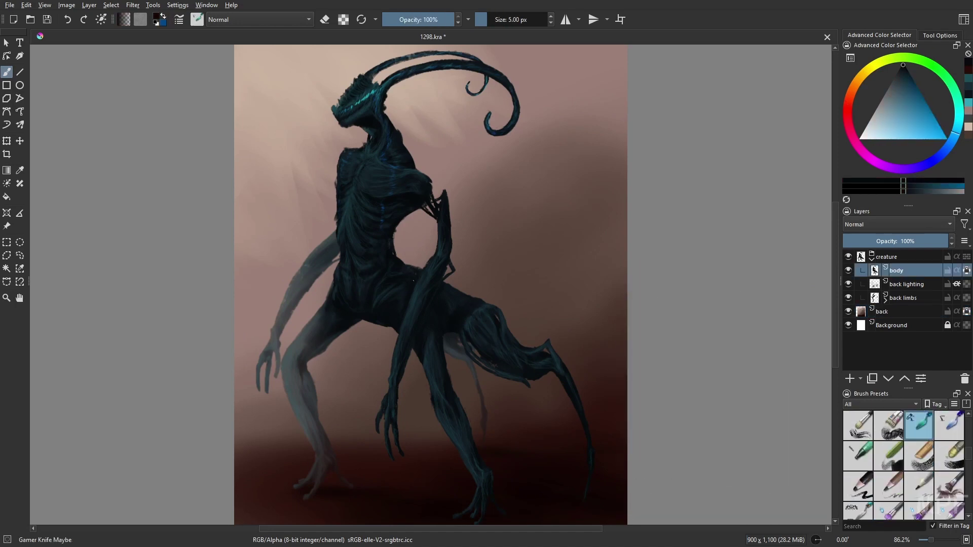
# - On the back layer, paint cloudy dark red strokes into the backdrop with the Gamer Knife Maybe brush at 36% opacity, reducing it to 60 px
pyautogui.rightClick(715, 387)
pyautogui.click(740, 421)
pyautogui.click(884, 312)
pyautogui.click(408, 19)
pyautogui.click(510, 20)
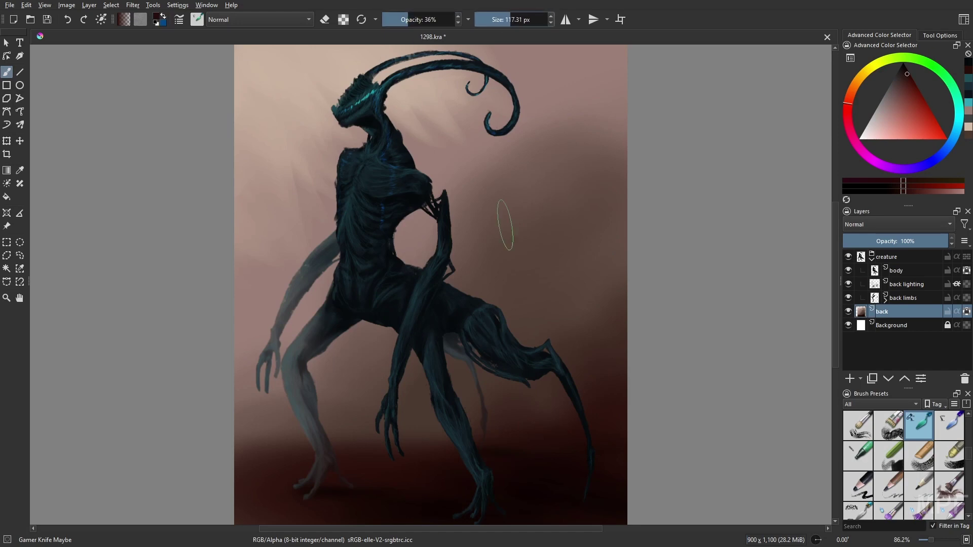
pyautogui.press('-')
pyautogui.click(504, 19)
pyautogui.press('m')
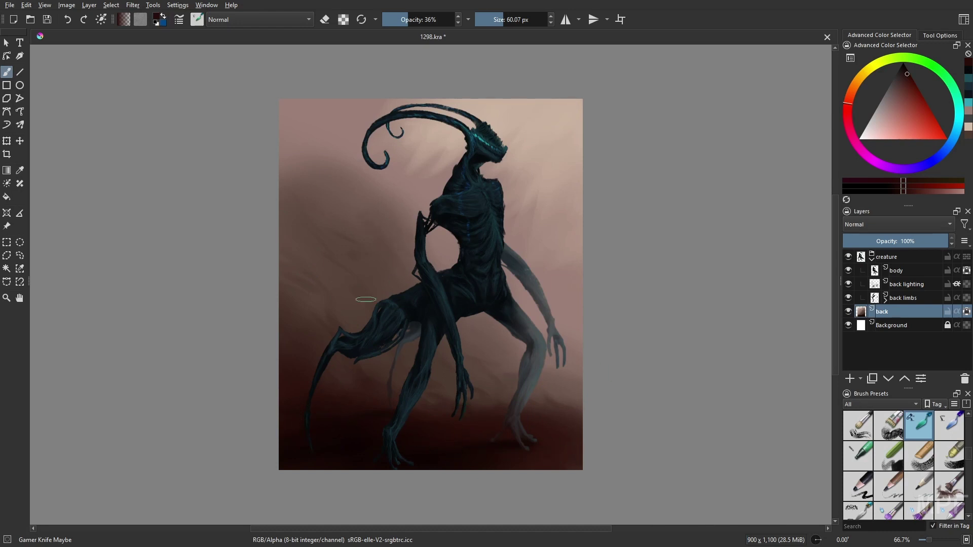
pyautogui.press('m')
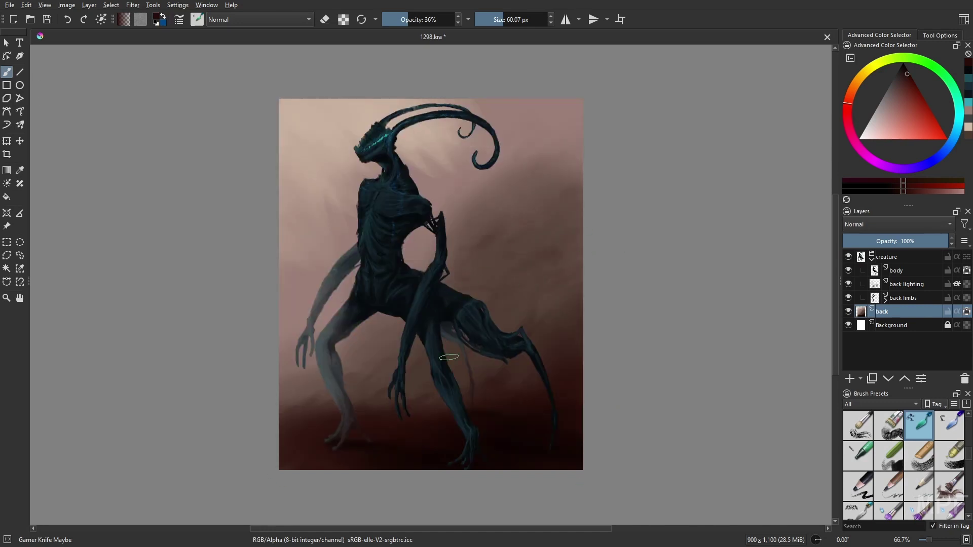
# - Collapse the creature group, add a layer named screen above it and set its blending mode to Screen
pyautogui.click(871, 260)
pyautogui.click(890, 257)
pyautogui.press('Insert')
pyautogui.doubleClick(890, 257)
pyautogui.write('screen')
pyautogui.press('Return')
pyautogui.click(881, 225)
pyautogui.click(881, 254)
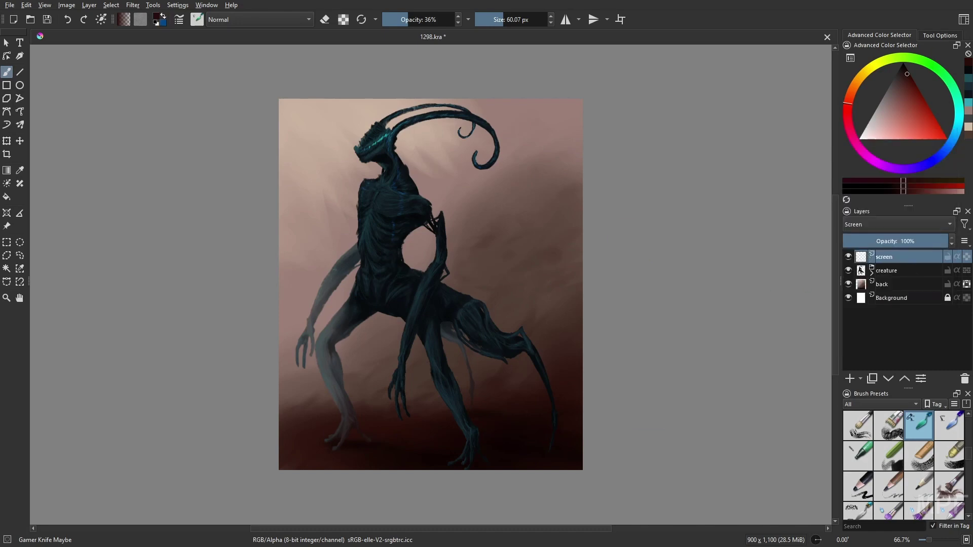
# - Switch to the Gamer Knife no texture brush in pale peach at 13% opacity and 27 px, and undo the test stroke
pyautogui.rightClick(693, 313)
pyautogui.click(751, 332)
pyautogui.press('m')
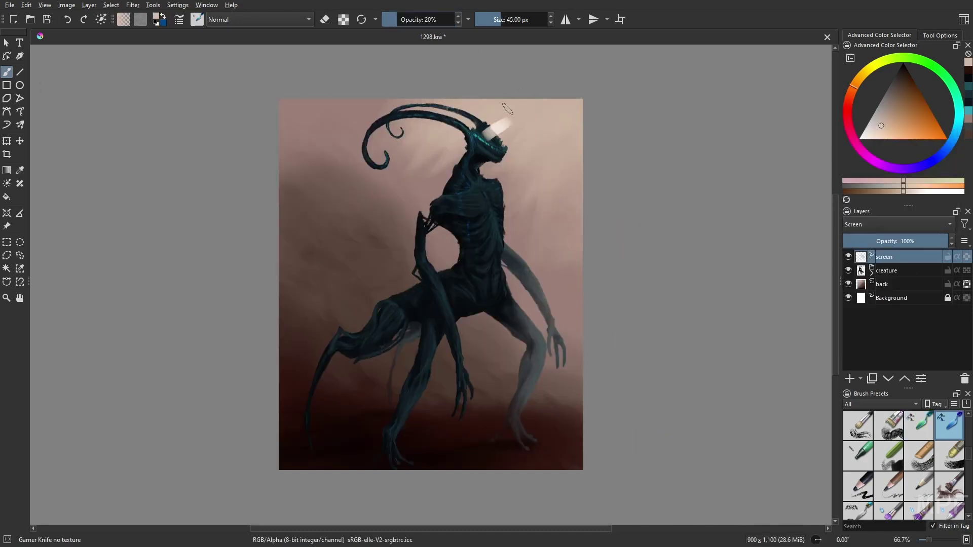
pyautogui.click(391, 19)
pyautogui.click(491, 21)
pyautogui.click(496, 20)
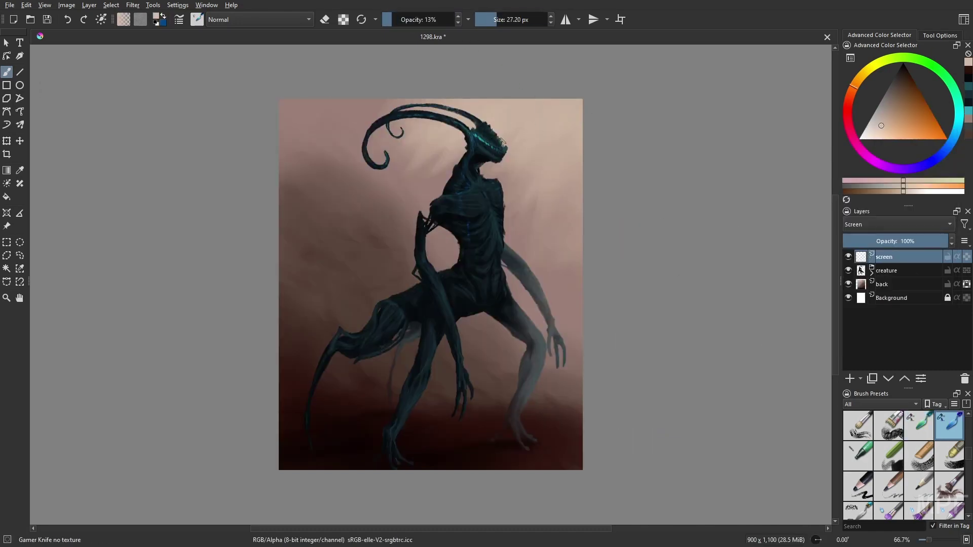
pyautogui.hotkey('ctrl', 'z')
# - Brush pale peach haze over the chest and ribs, raising the brush to 23% opacity and about 67 px
pyautogui.press('o')
pyautogui.moveTo(493, 213); pyautogui.dragTo(501, 238)
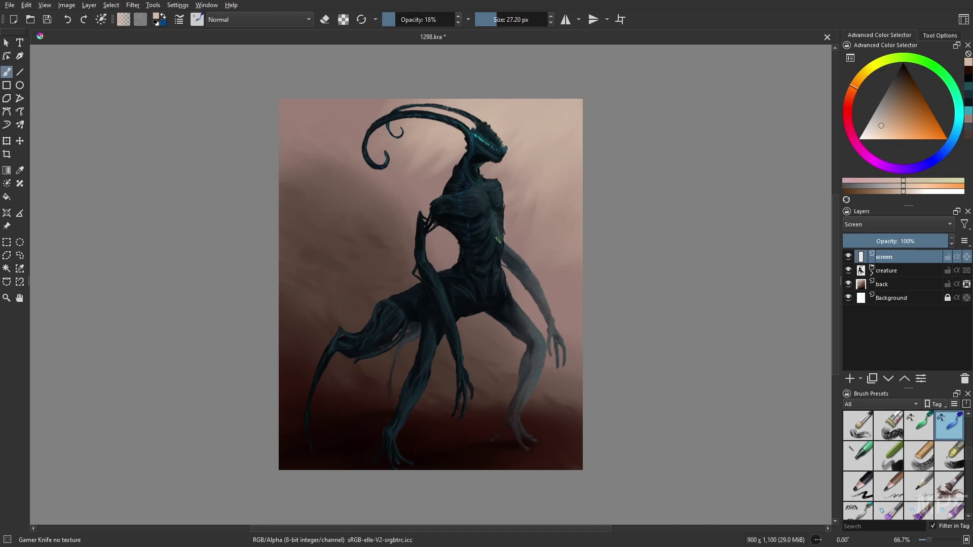
pyautogui.press('m')
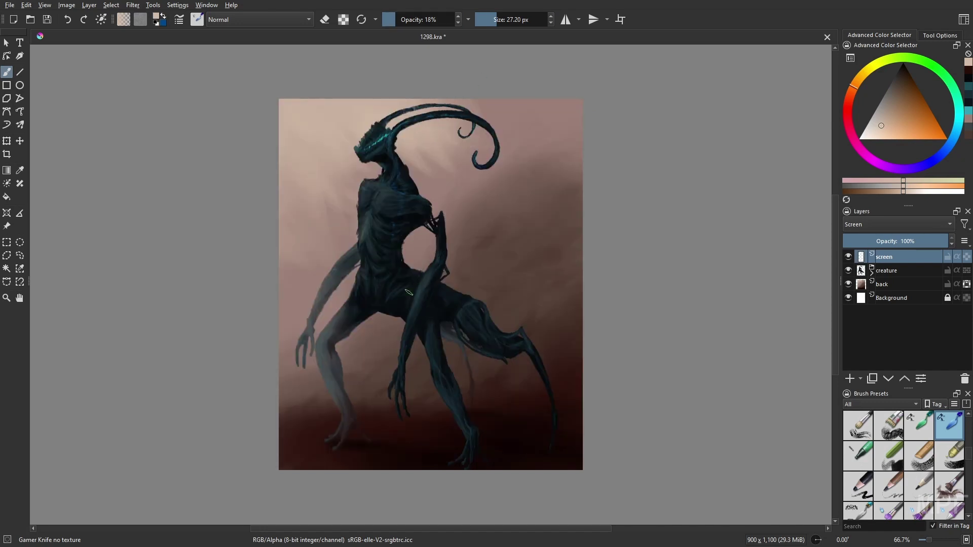
pyautogui.press('o')
pyautogui.press('m')
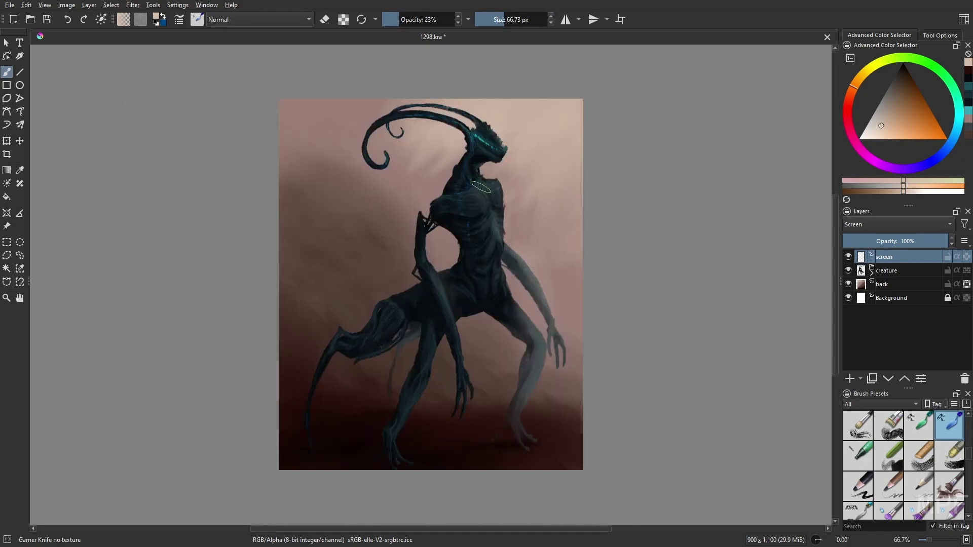
pyautogui.press('2')
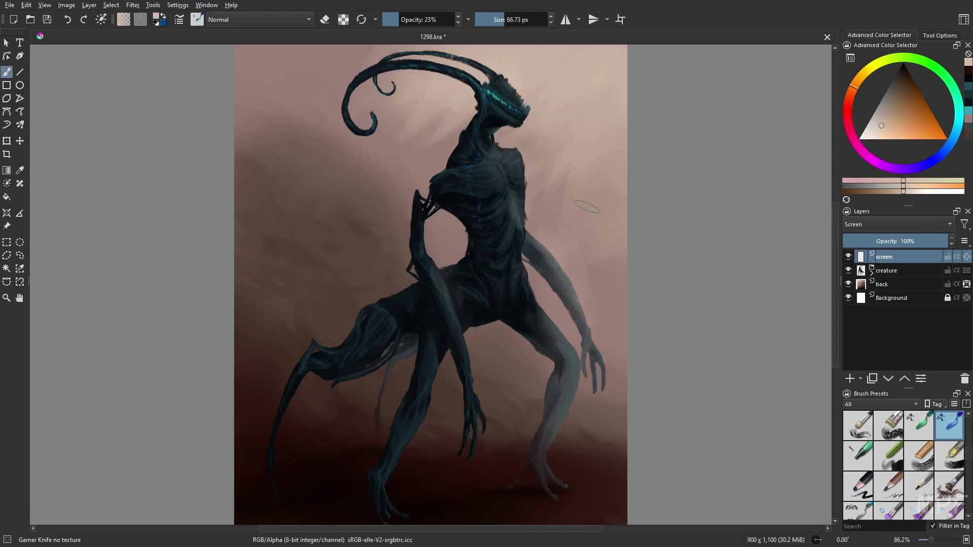
# - Add faint pale peach specks on the screen layer with the 27 px WaterC Special Splats brush at 24% opacity
pyautogui.rightClick(584, 214)
pyautogui.click(605, 291)
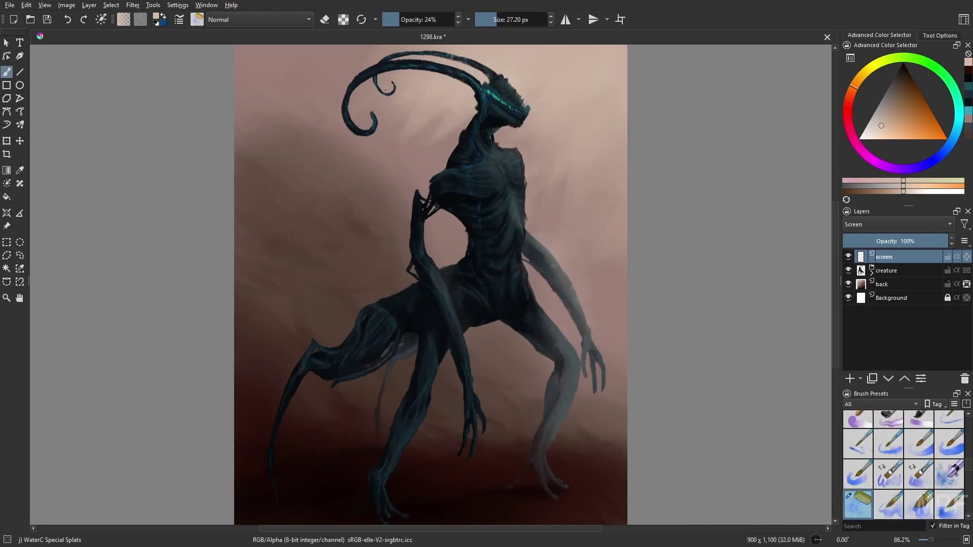
pyautogui.press('m')
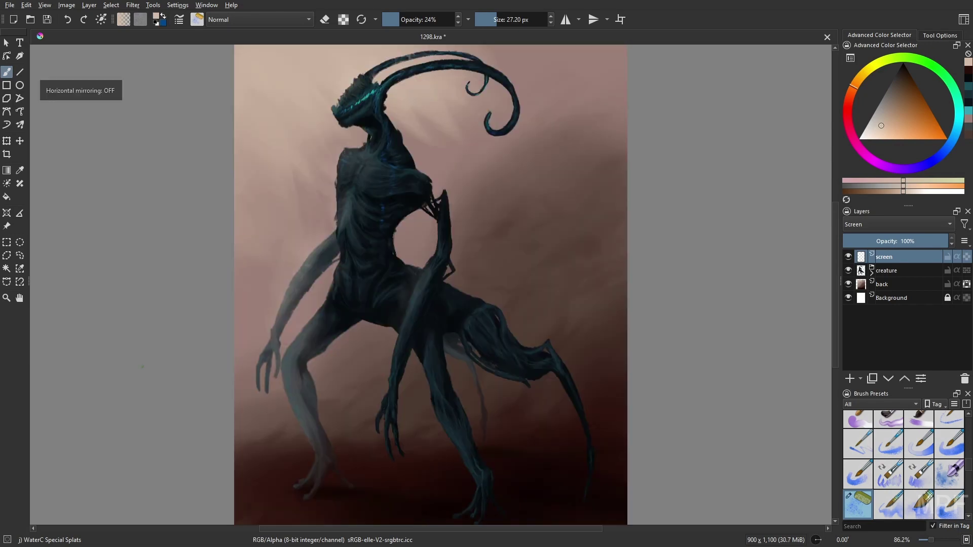
# - Add a layer named dodge directly above the creature group and set its blending mode to Color Dodge
pyautogui.click(886, 271)
pyautogui.press('Insert')
pyautogui.write('dodge')
pyautogui.press('Return')
pyautogui.click(888, 225)
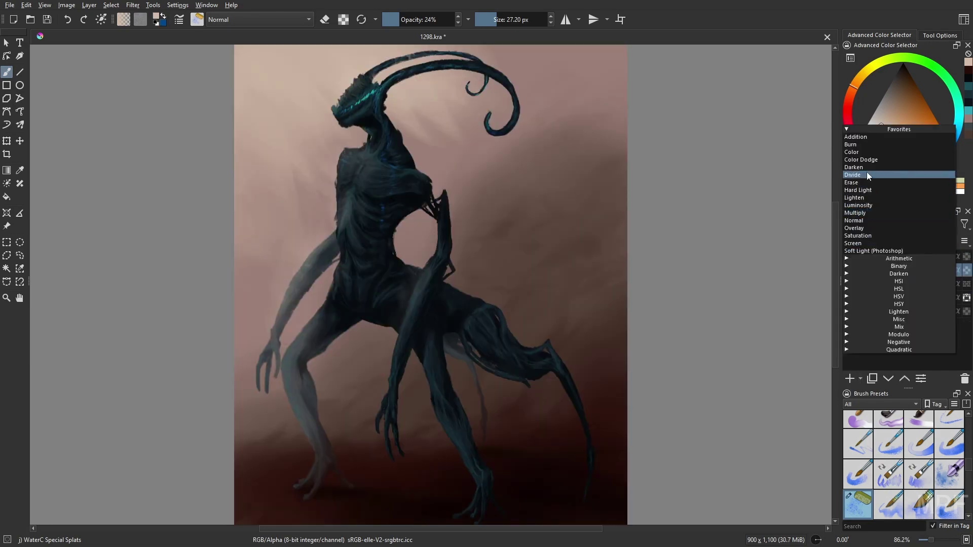
pyautogui.click(866, 160)
# - Airbrush a teal glow over the face, neck and upper torso with the 40 px Normal-mode soft airbrush, and save the painting
pyautogui.rightClick(715, 195)
pyautogui.click(732, 122)
pyautogui.click(967, 110)
pyautogui.click(253, 20)
pyautogui.click(231, 96)
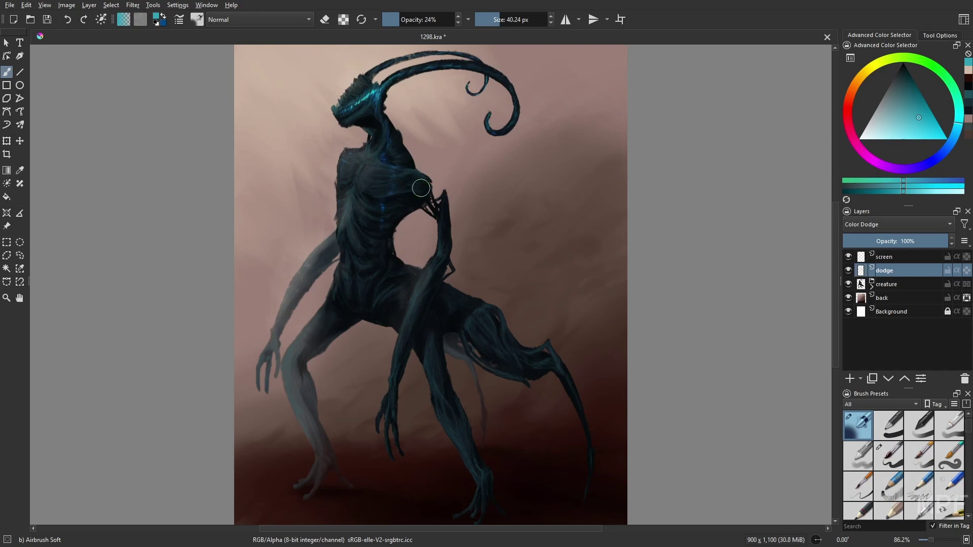
pyautogui.hotkey('ctrl', 's')
# - On the back layer, deepen the shadow beneath the far foot in dark red with the soft airbrush at 17 px in Multiply mode
pyautogui.click(879, 302)
pyautogui.click(968, 78)
pyautogui.click(253, 20)
pyautogui.click(230, 87)
pyautogui.click(493, 20)
pyautogui.moveTo(306, 498); pyautogui.dragTo(309, 461)
pyautogui.click(309, 461)
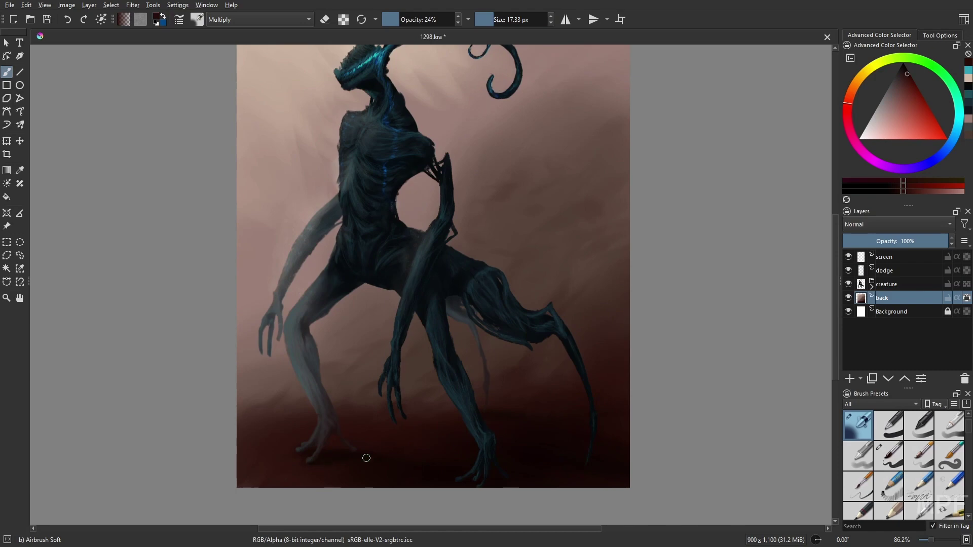
# - Add a layer named mult above body in the creature group, set it to Multiply and enable its inherit alpha
pyautogui.click(872, 287)
pyautogui.click(896, 299)
pyautogui.doubleClick(896, 298)
pyautogui.write('mult')
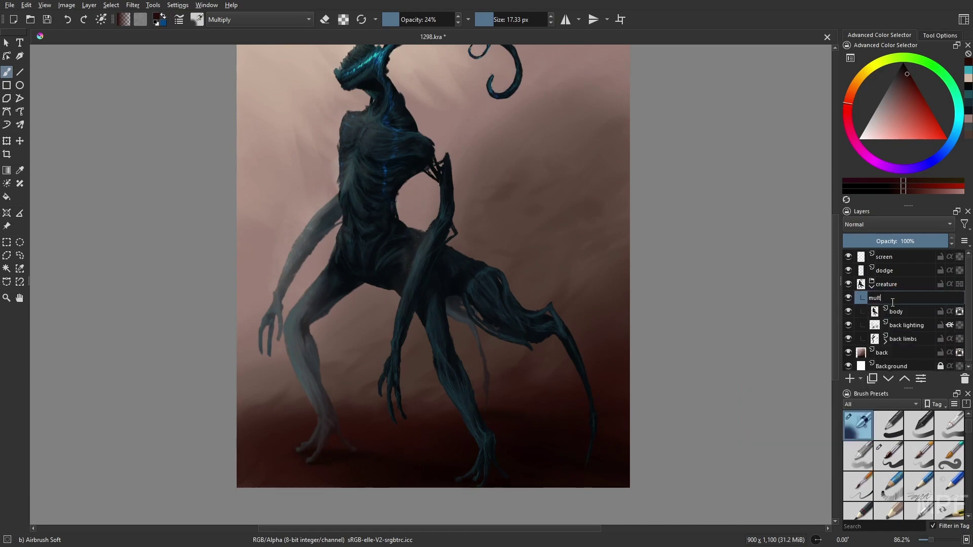
pyautogui.press('Return')
pyautogui.click(882, 224)
pyautogui.click(870, 214)
pyautogui.click(950, 298)
# - Darken the near front foot on the mult layer in dusty pink with the soft airbrush at about 94 px in Normal mode
pyautogui.click(508, 19)
pyautogui.click(969, 119)
pyautogui.click(253, 20)
pyautogui.click(231, 97)
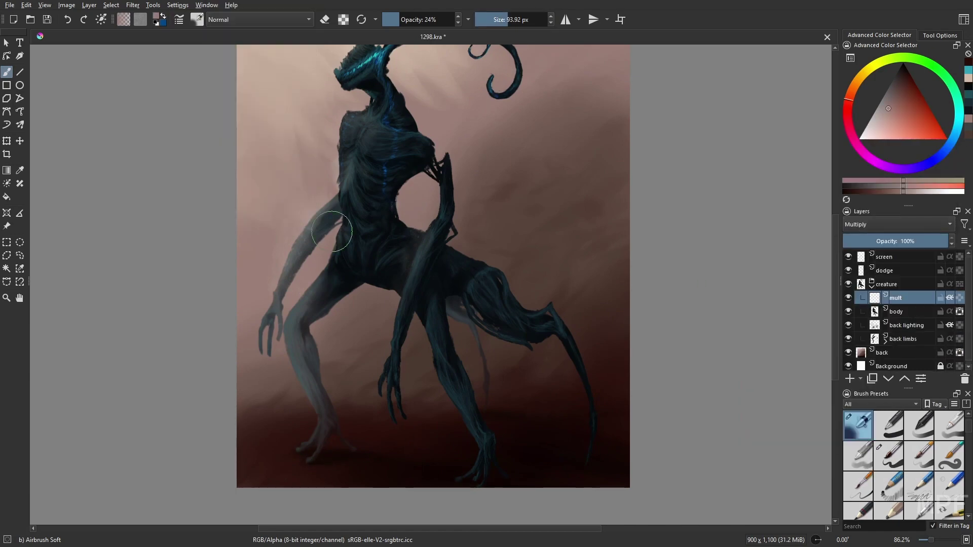
pyautogui.moveTo(482, 459)
pyautogui.mouseDown()
pyautogui.moveTo(492, 484)
pyautogui.moveTo(561, 454)
pyautogui.moveTo(605, 396)
pyautogui.moveTo(499, 456)
pyautogui.moveTo(476, 389)
pyautogui.moveTo(499, 476)
pyautogui.mouseUp()
# - Shade the rear leg, haunch and far front leg on the mult layer with the 67 px Gamer Knife no texture brush
pyautogui.rightClick(561, 455)
pyautogui.click(607, 396)
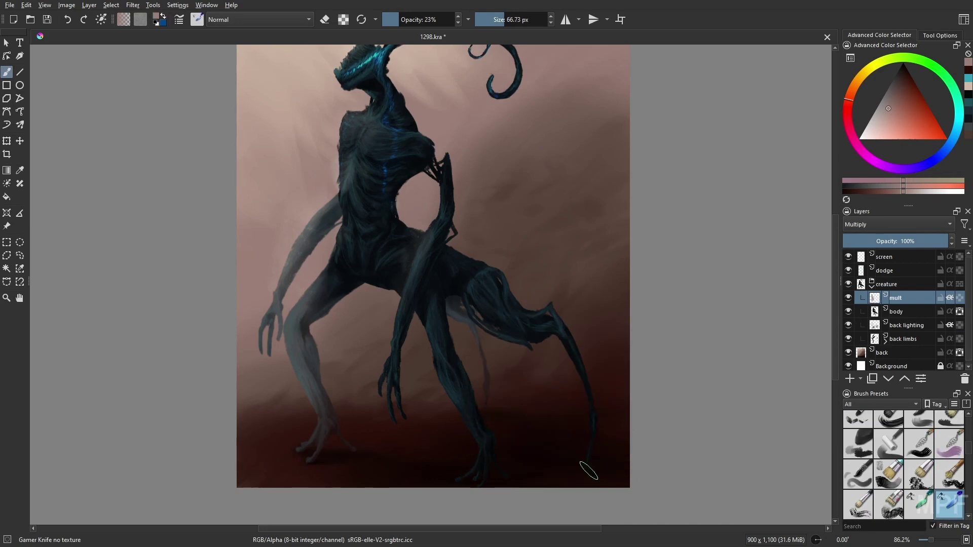
pyautogui.moveTo(588, 469); pyautogui.dragTo(581, 363)
pyautogui.moveTo(501, 331); pyautogui.dragTo(506, 329)
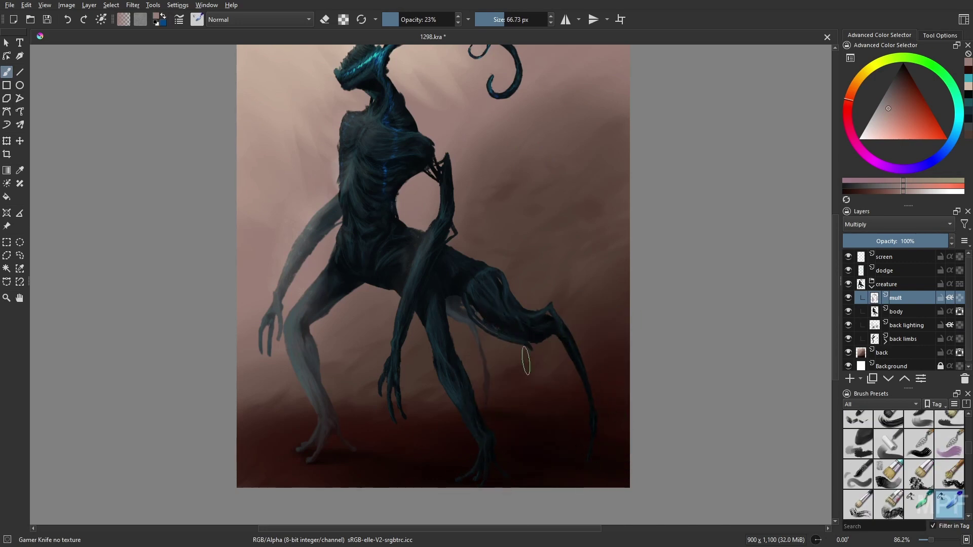
pyautogui.moveTo(341, 440); pyautogui.dragTo(335, 405)
pyautogui.moveTo(293, 451); pyautogui.dragTo(337, 427)
pyautogui.moveTo(304, 322); pyautogui.dragTo(309, 372)
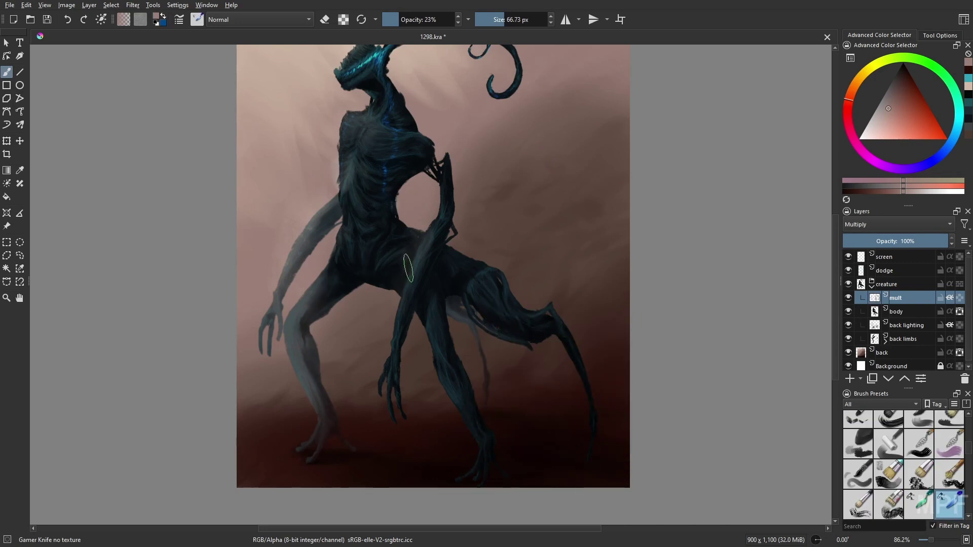
# - Shade the creature's waist, the side of its ribs, its shoulder and its neck on the mult layer
pyautogui.press('2')
pyautogui.moveTo(379, 258); pyautogui.dragTo(382, 238)
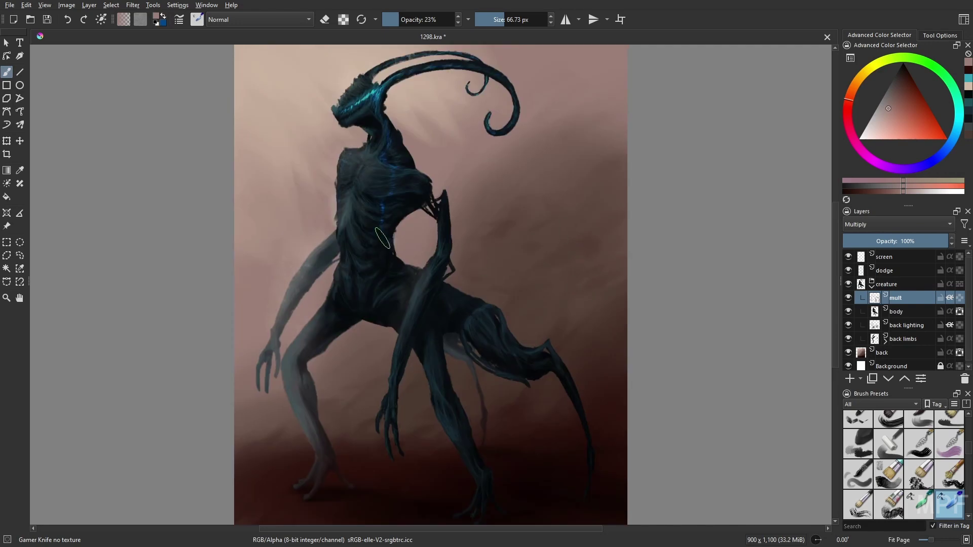
pyautogui.moveTo(412, 204); pyautogui.dragTo(375, 252)
pyautogui.moveTo(400, 156); pyautogui.dragTo(373, 118)
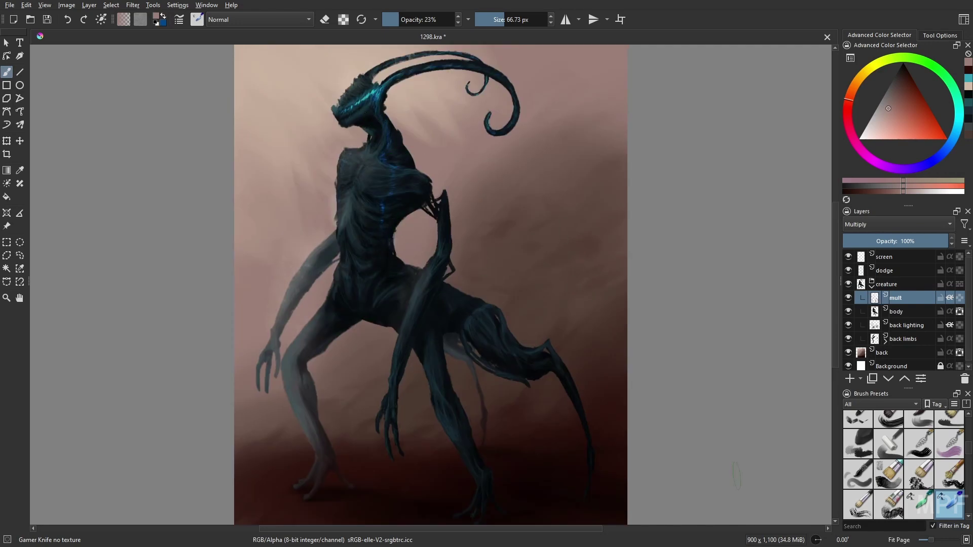